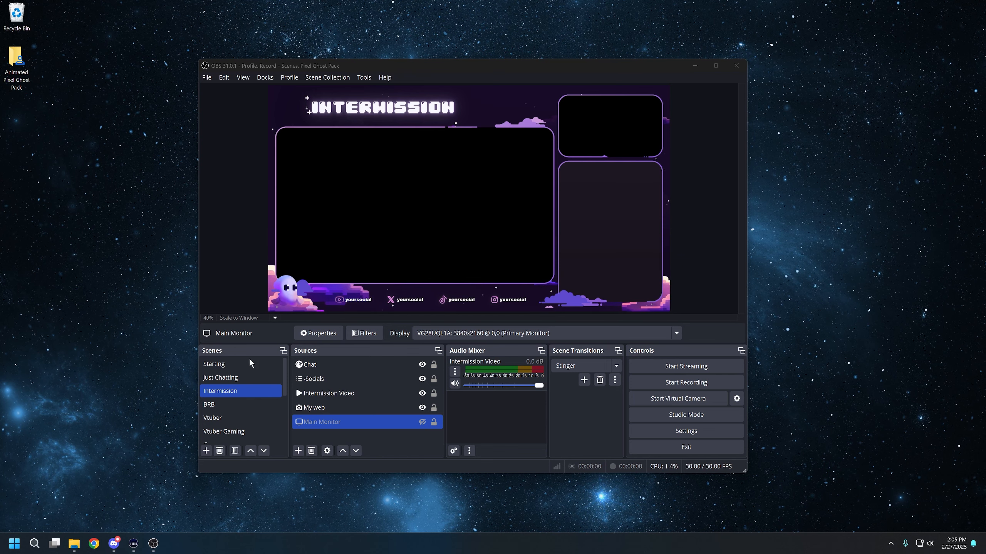
left_click(331, 363, "ctrl")
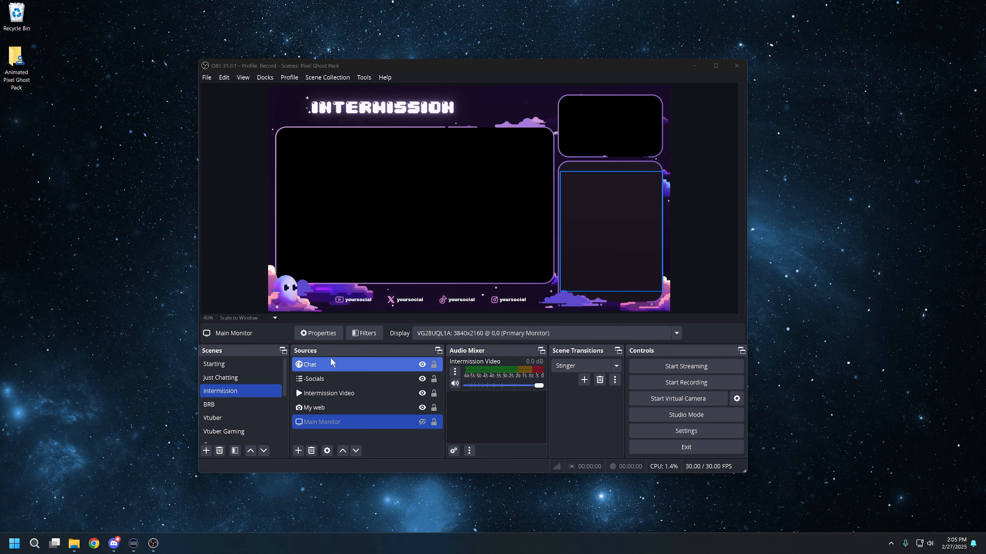
left_click(331, 363, "ctrl")
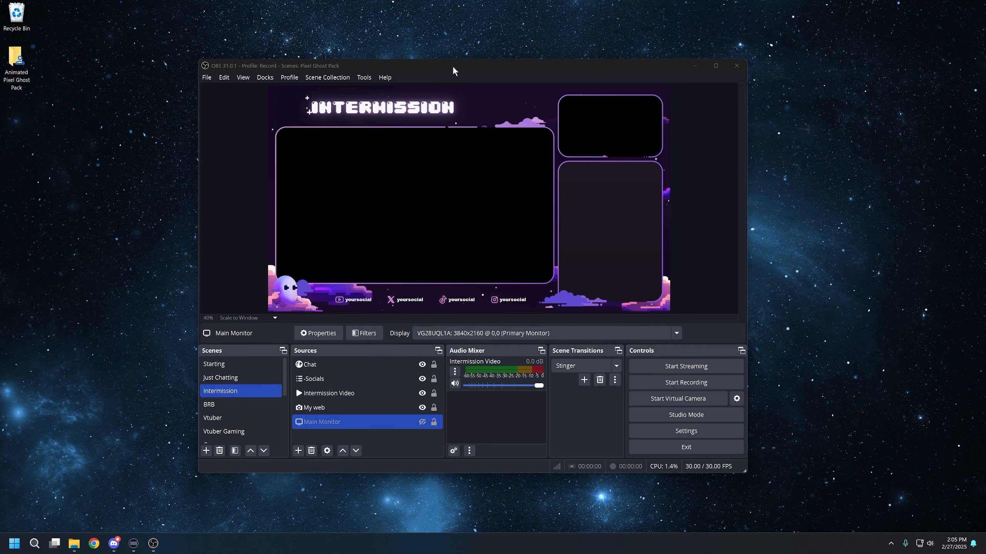
mouse_move(453, 65)
left_mouse_down()
mouse_move(491, 65)
mouse_move(450, 61)
left_mouse_up()
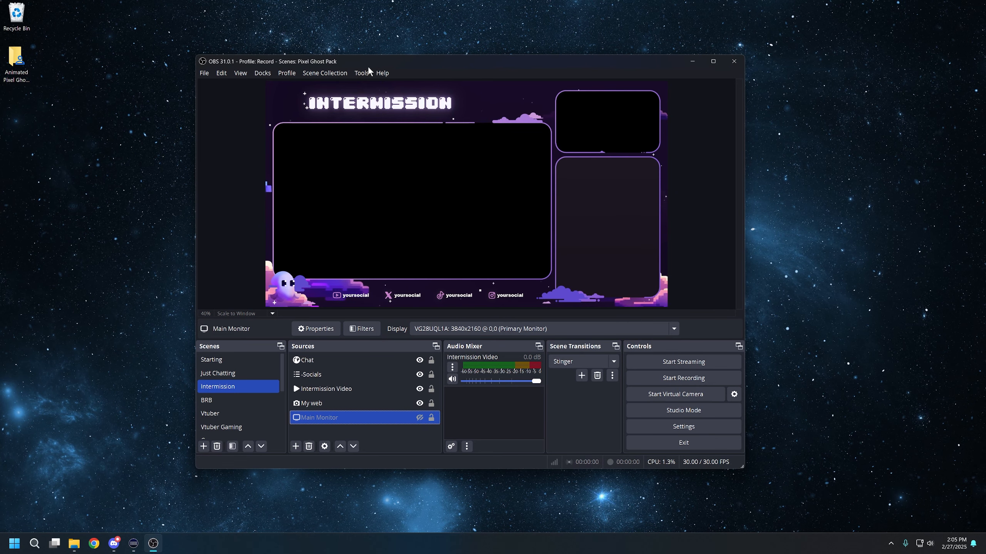
left_click_drag(413, 61, 412, 61)
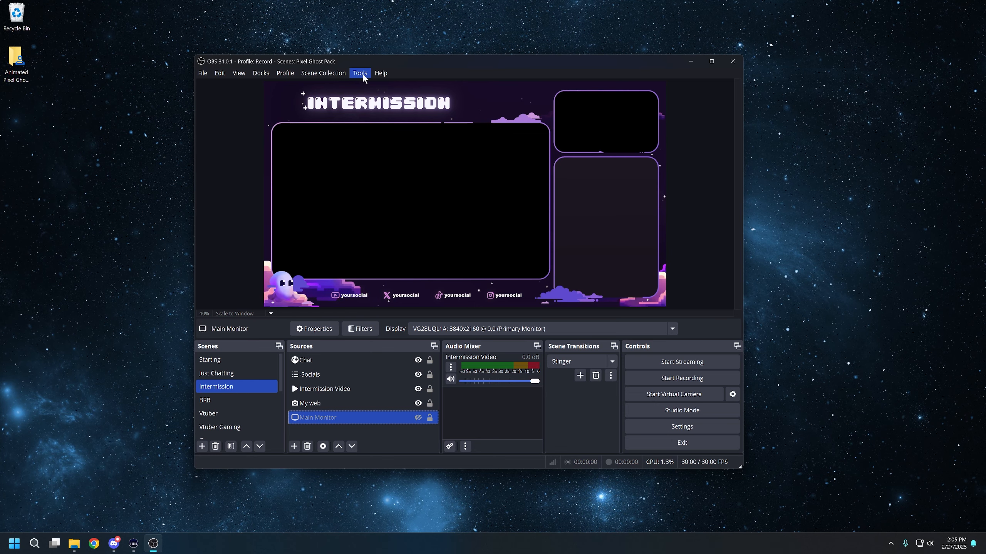
left_click_drag(514, 56, 486, 61)
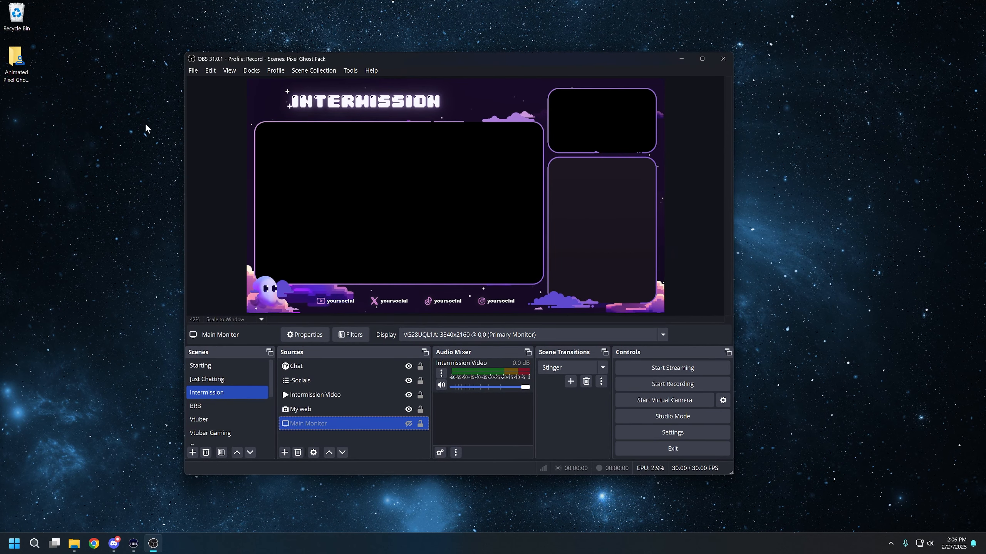
left_click(73, 544)
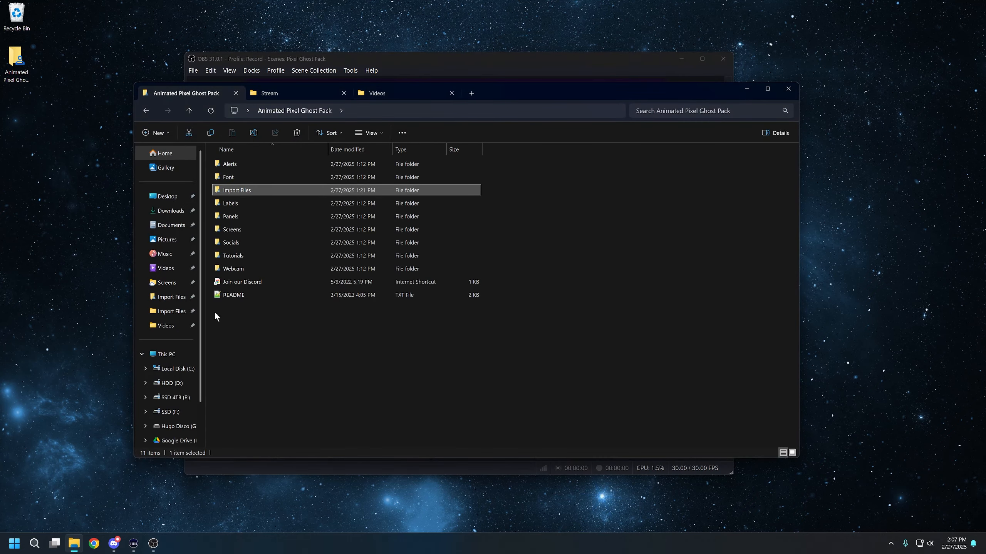
left_click_drag(536, 92, 588, 98)
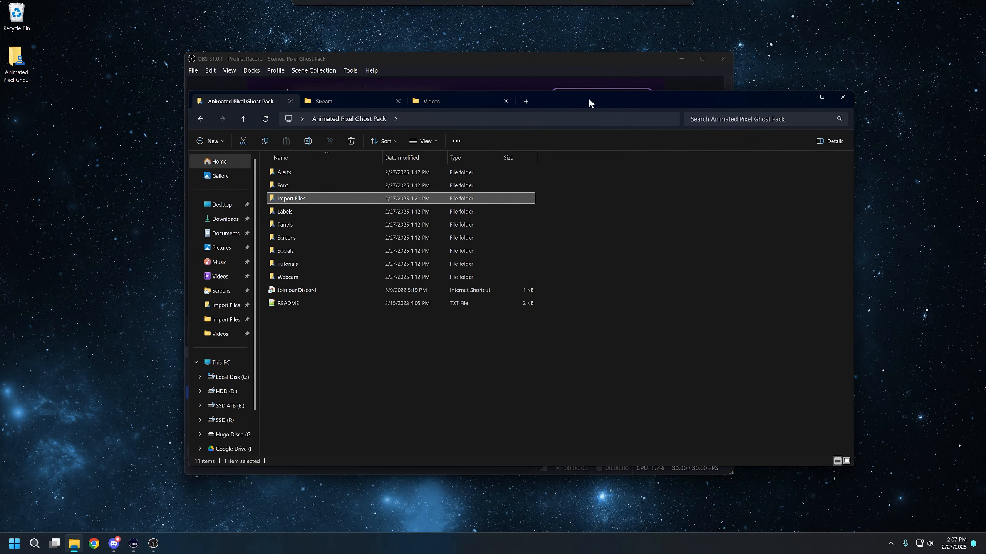
left_click(574, 119)
left_click(730, 206)
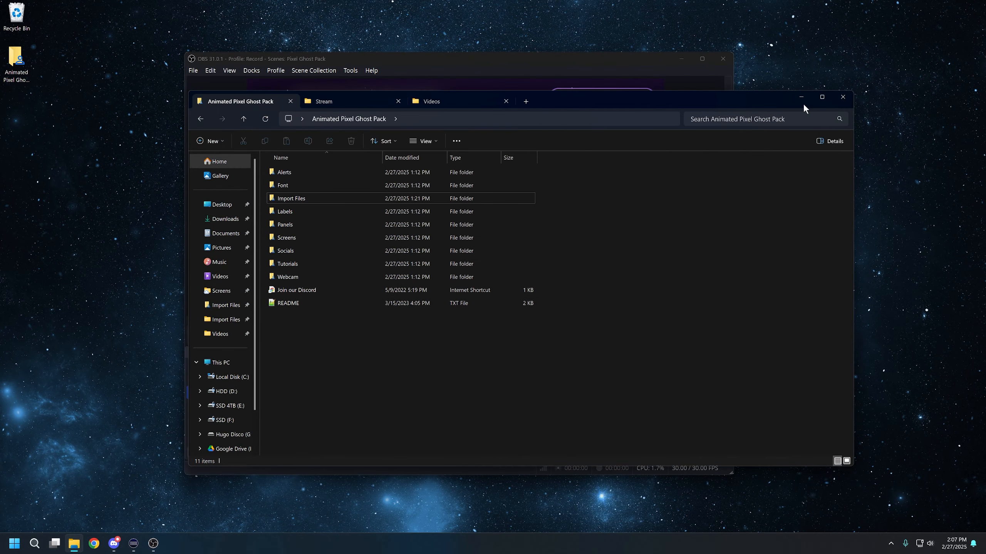
left_click(802, 98)
- Export the current scene collection as Pixel_Ghost_Pack into the Import Files folder of the Animated Pixel Ghost Pack folder on the desktop
left_click_drag(436, 60, 479, 62)
left_click(351, 73)
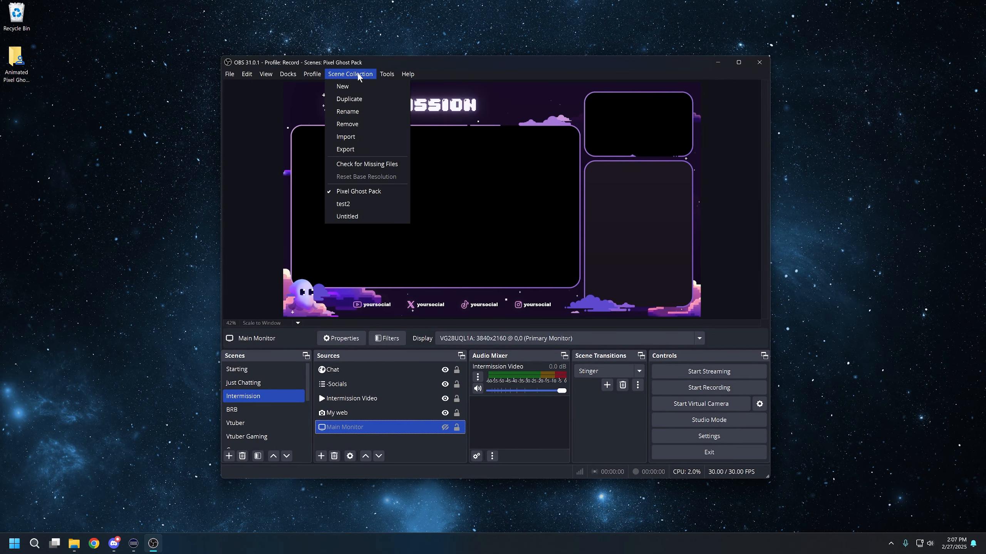
left_click(363, 149)
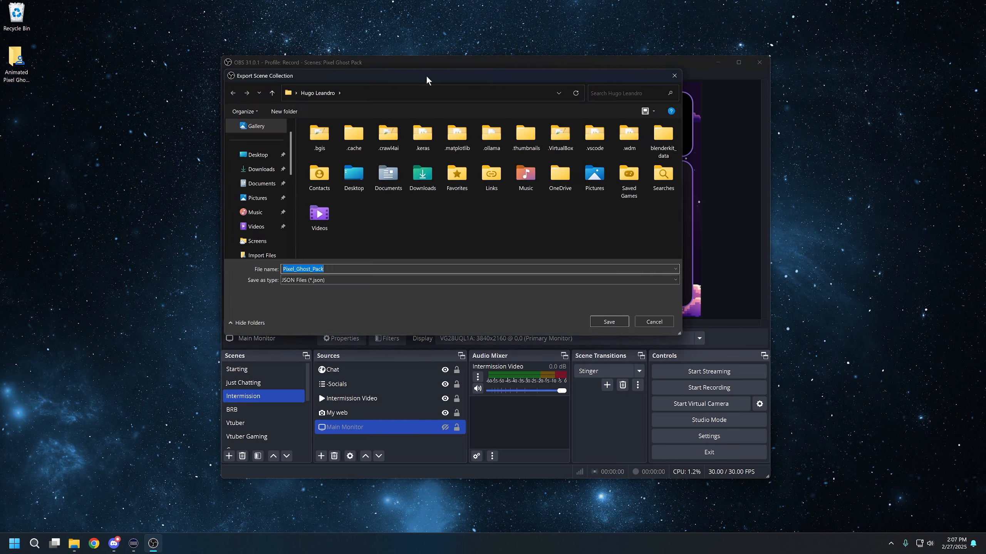
left_click_drag(427, 81, 460, 97)
left_click(291, 172)
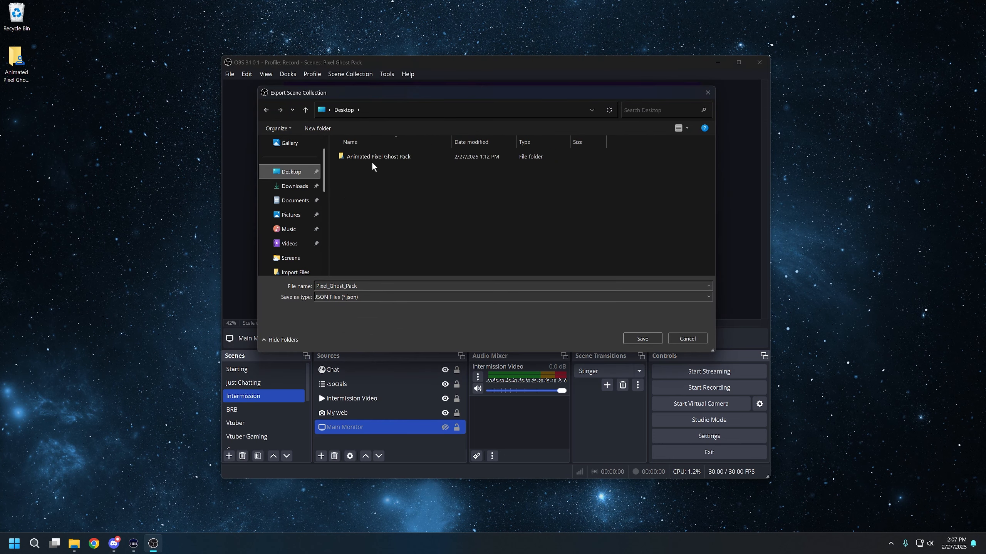
double_click(404, 158)
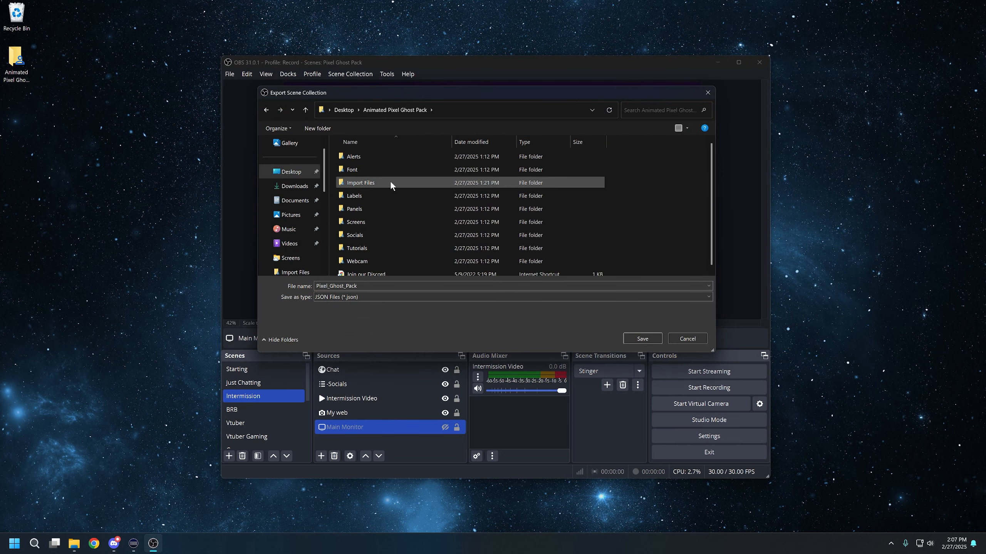
double_click(371, 183)
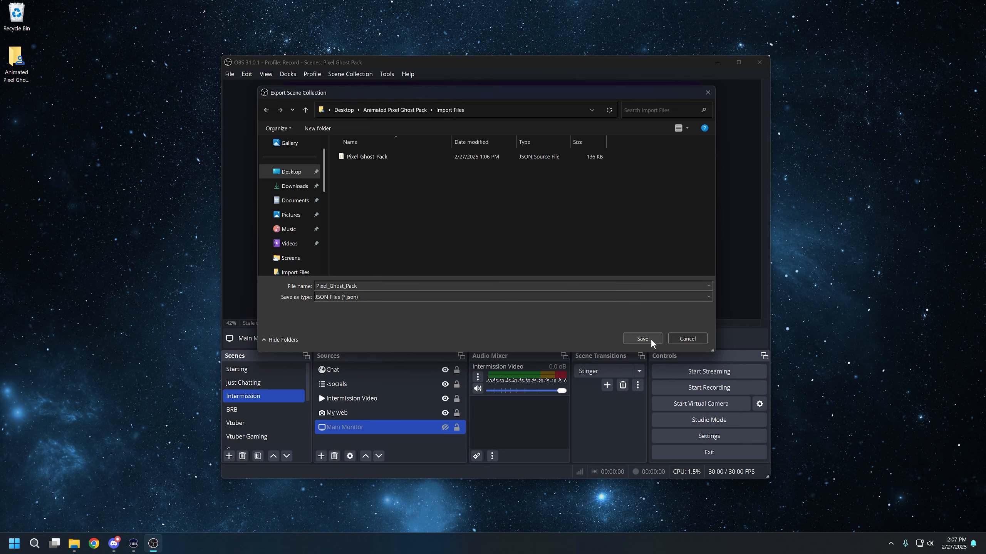
left_click(632, 337)
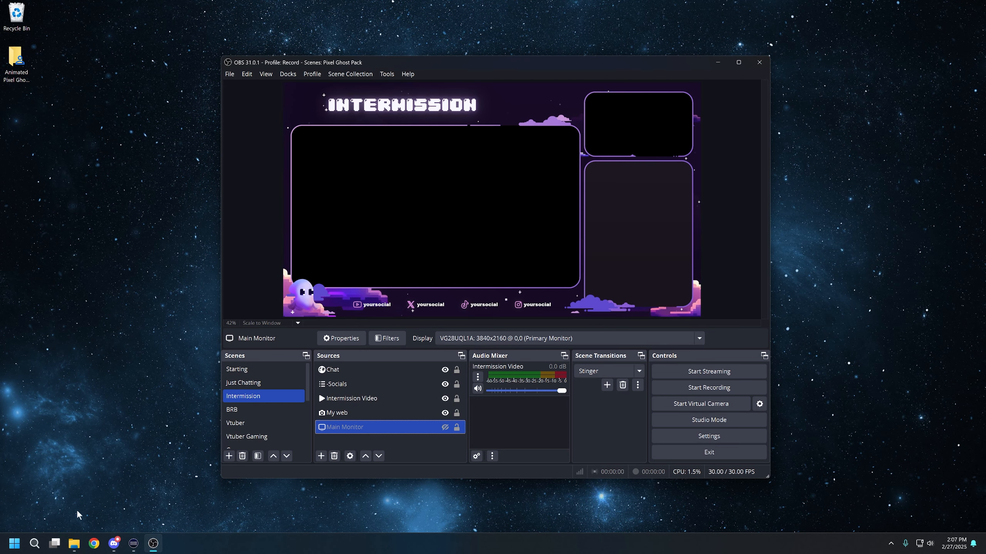
- Close OBS and cut the Animated Pixel Ghost Pack folder from the desktop
left_click(74, 544)
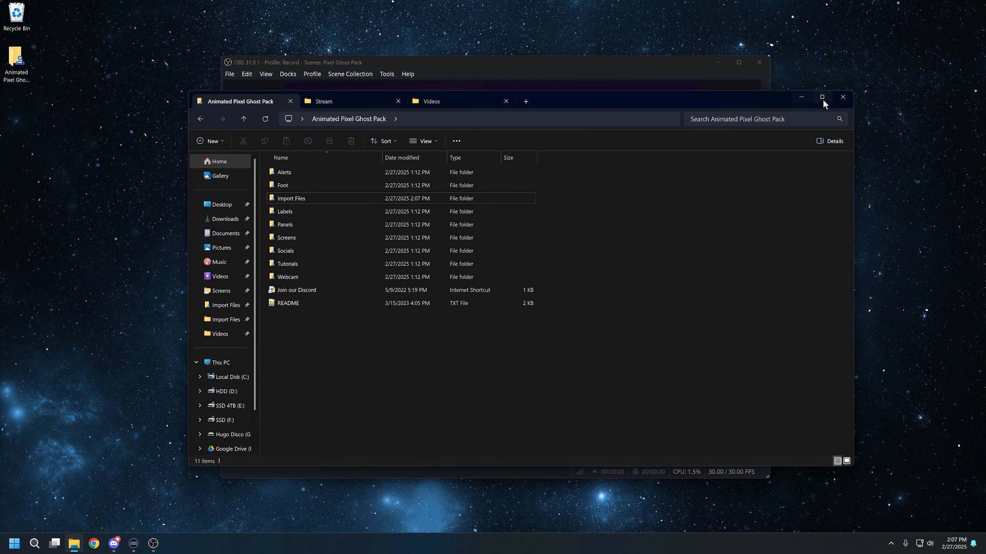
left_click(759, 62)
right_click(15, 60)
left_click(40, 78)
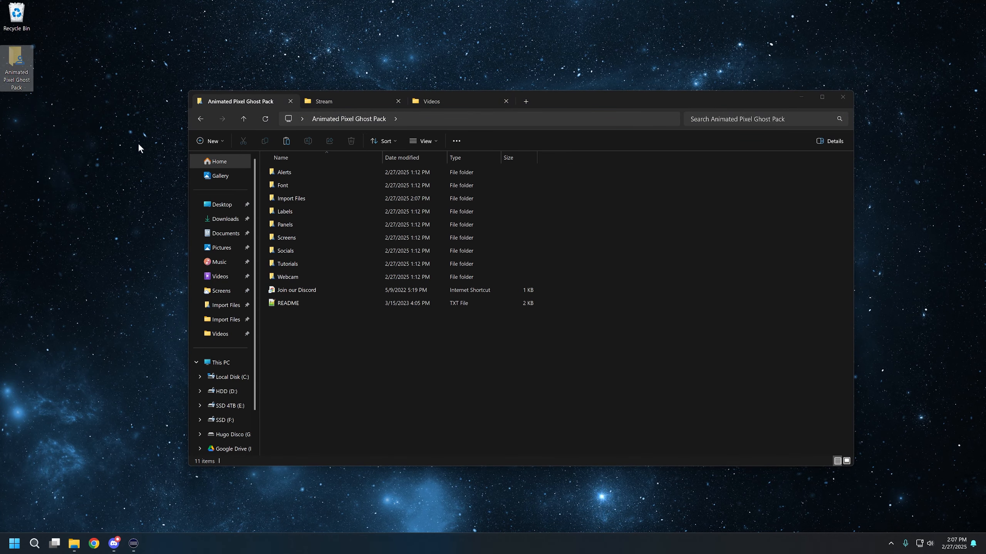
- Paste the Animated Pixel Ghost Pack folder into the Stream folder on the HDD (D:) drive
left_click(334, 101)
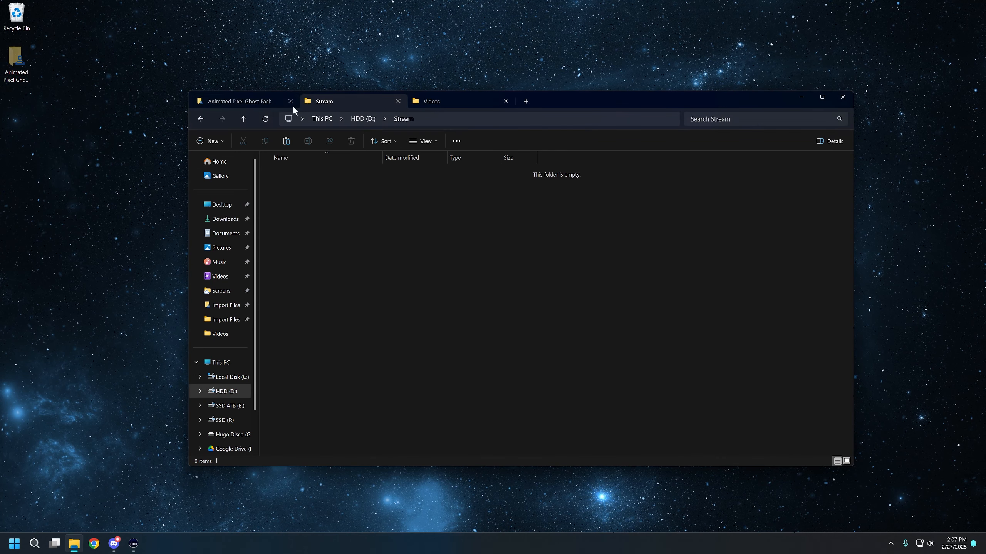
left_click(440, 121)
left_click(255, 127)
right_click(364, 228)
left_click(382, 245)
left_click(266, 100)
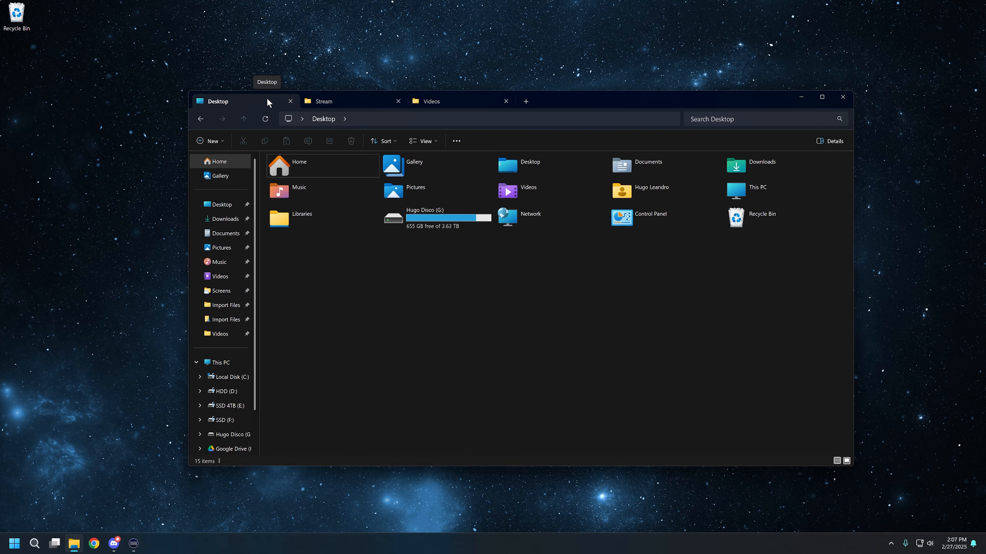
- Launch OBS again from the Start menu search
key("super")
type("obs")
key("Return")
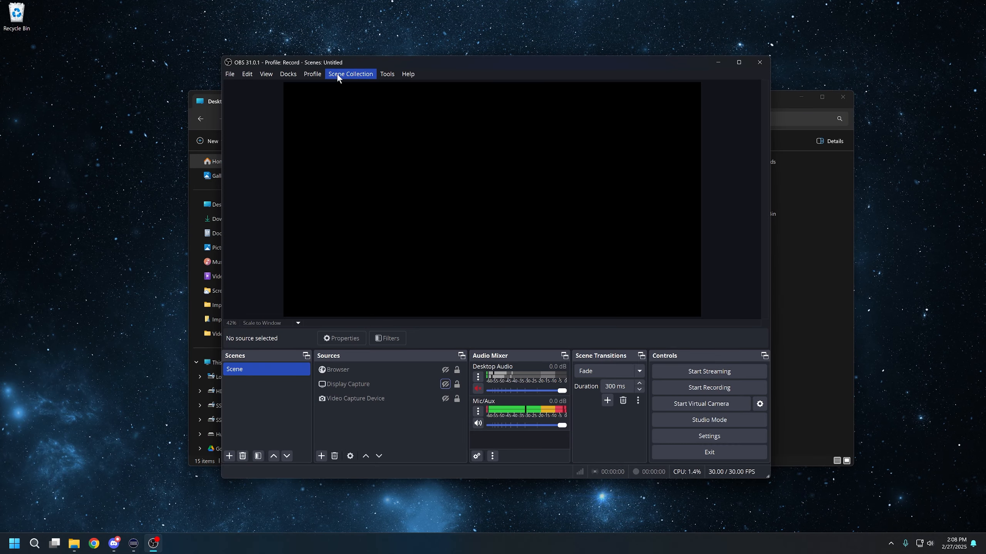
- Import the Pixel_Ghost_Pack scene collection file from D:\Stream\Animated Pixel Ghost Pack\Import Files
left_click(337, 74)
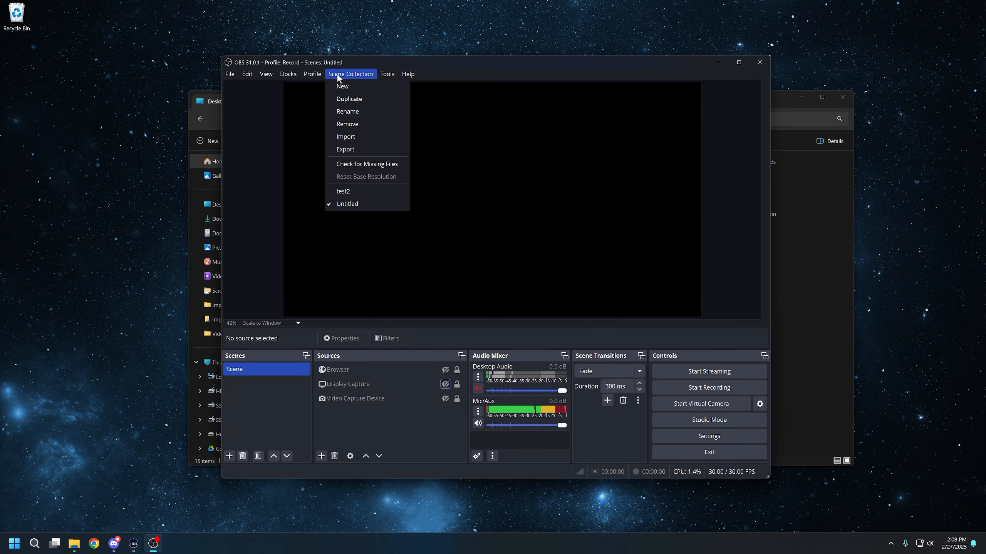
left_click(364, 135)
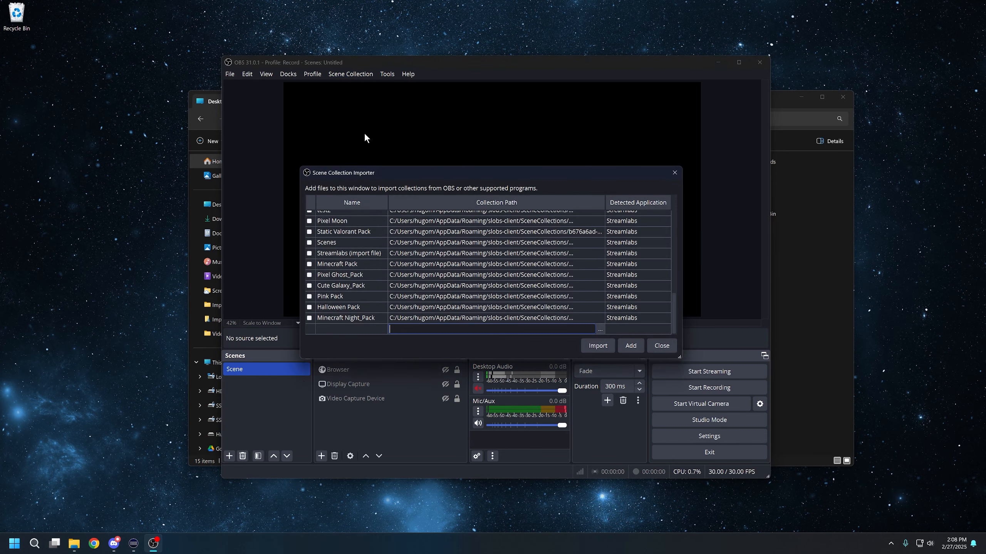
left_click(599, 330)
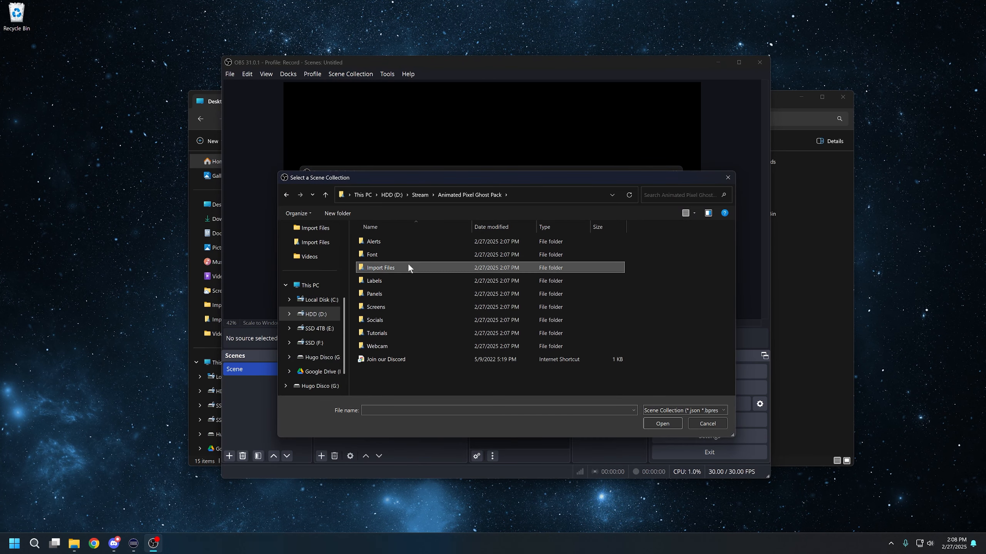
double_click(409, 266)
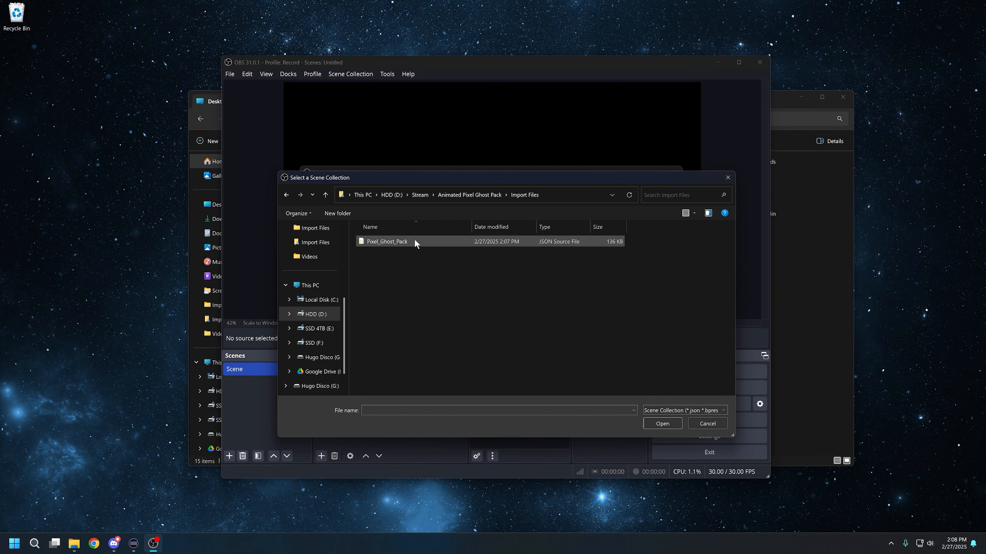
left_click(374, 241)
left_click(658, 422)
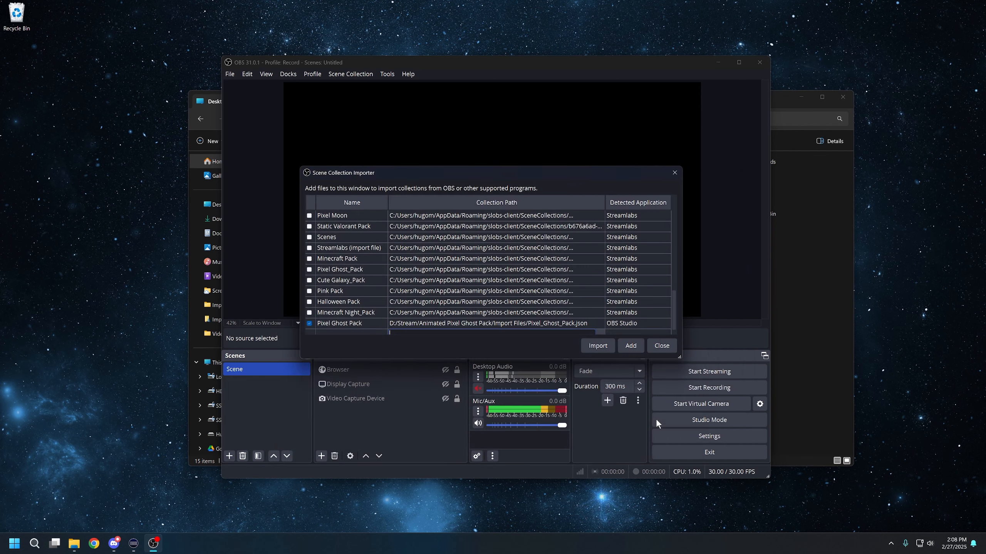
left_click(604, 346)
- Switch to the Pixel Ghost Pack scene collection and close the missing files dialog
left_click(342, 74)
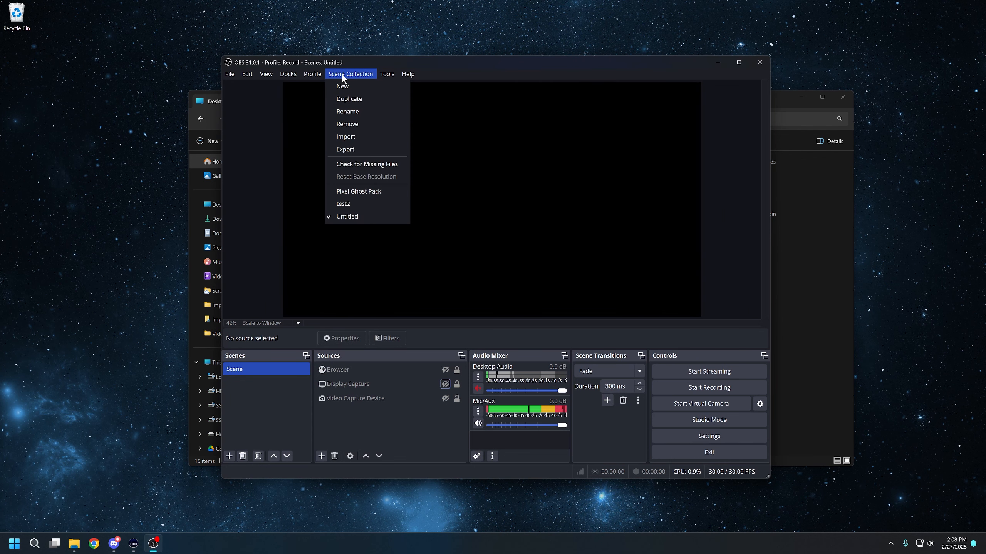
left_click(379, 191)
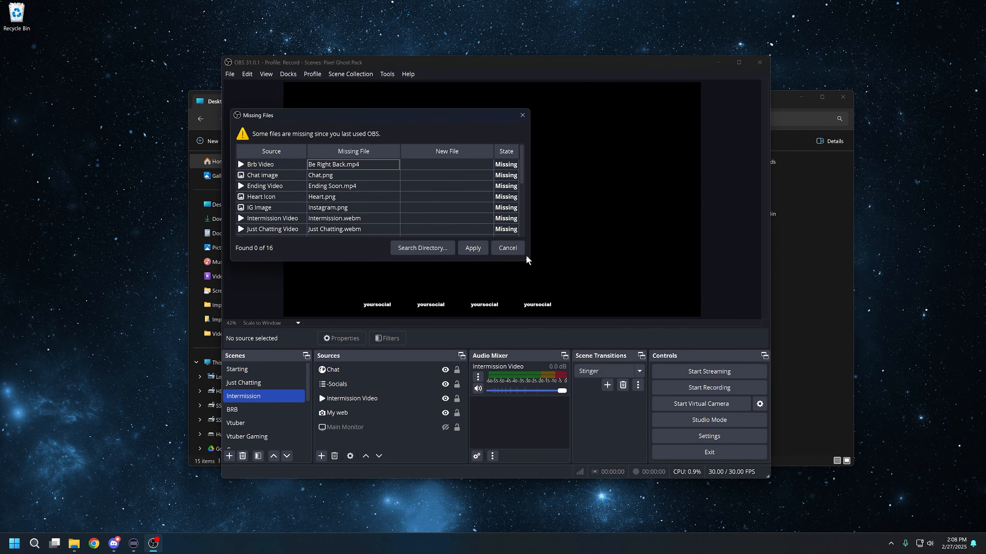
left_click_drag(527, 259, 699, 380)
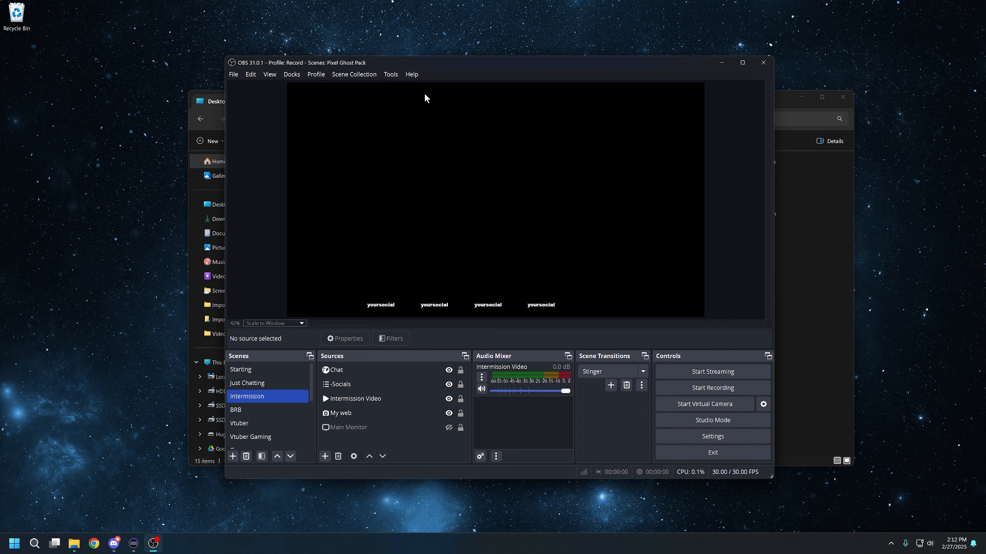
- Set the scripts' Python install path to the Python312 folder under AppData/Local/Programs/Python
left_click(397, 77)
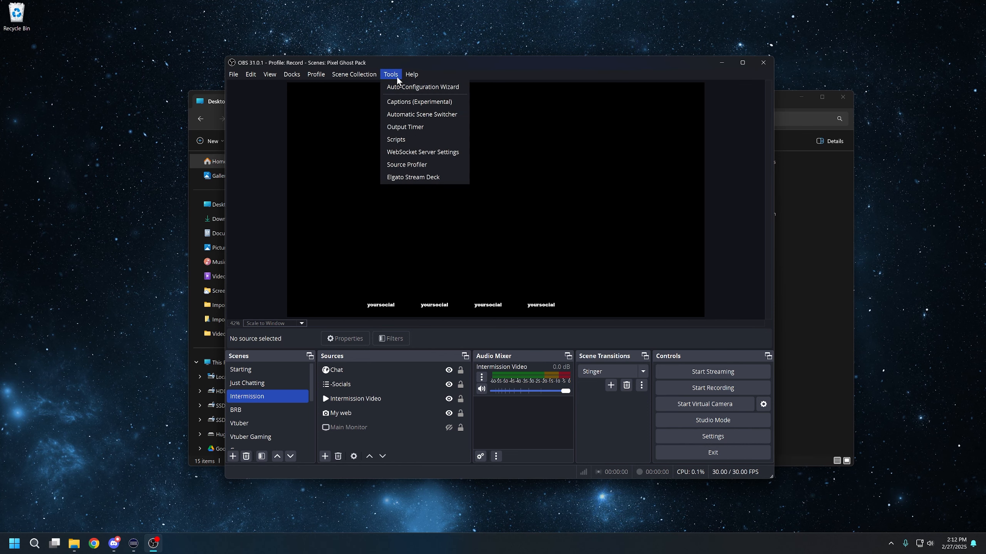
left_click(433, 136)
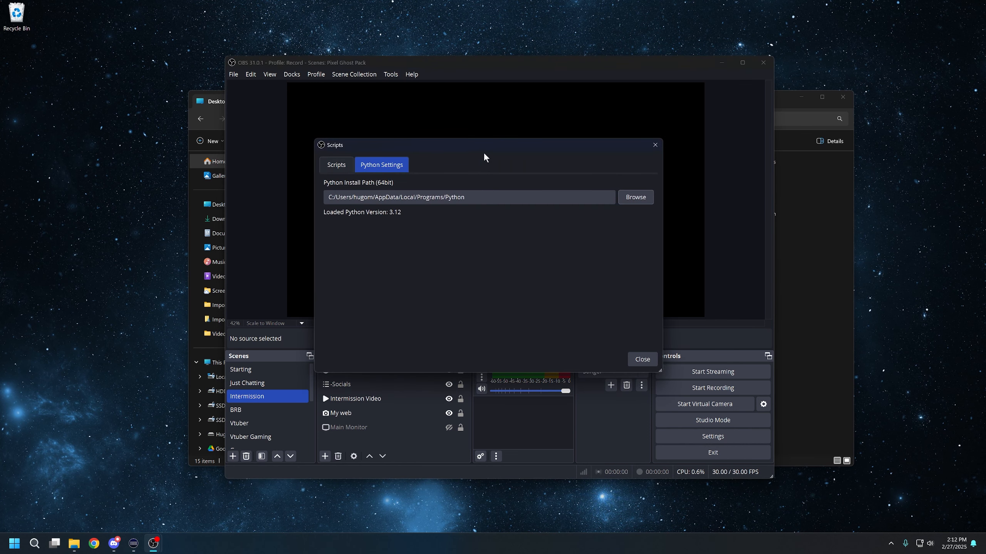
mouse_move(523, 145)
left_mouse_down()
mouse_move(423, 138)
mouse_move(587, 157)
mouse_move(516, 139)
mouse_move(540, 138)
left_mouse_up()
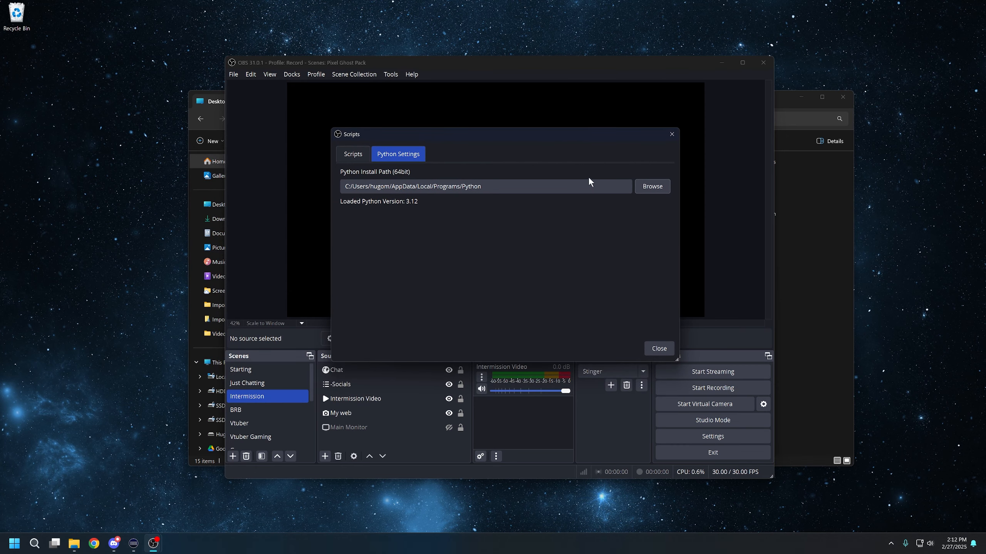
left_click_drag(534, 134, 524, 137)
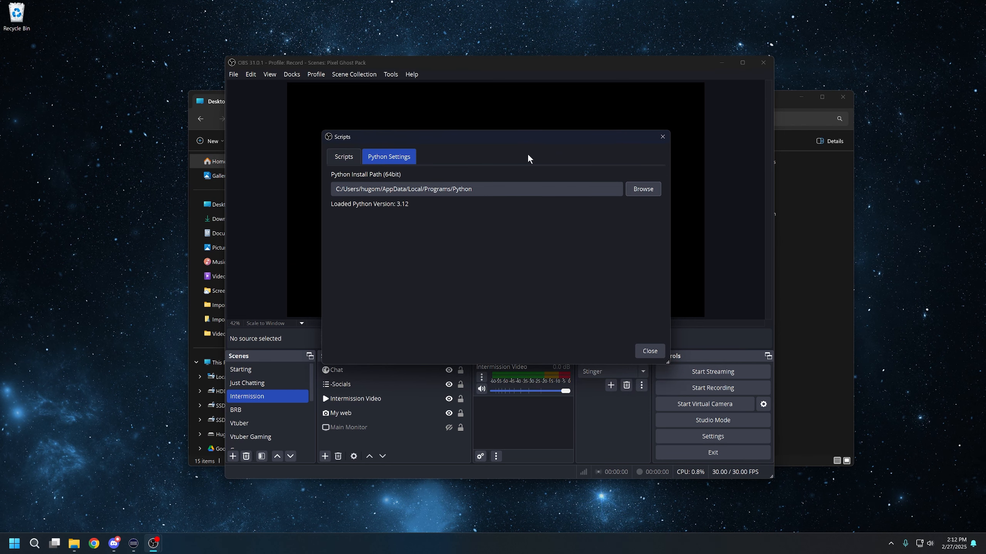
left_click(646, 189)
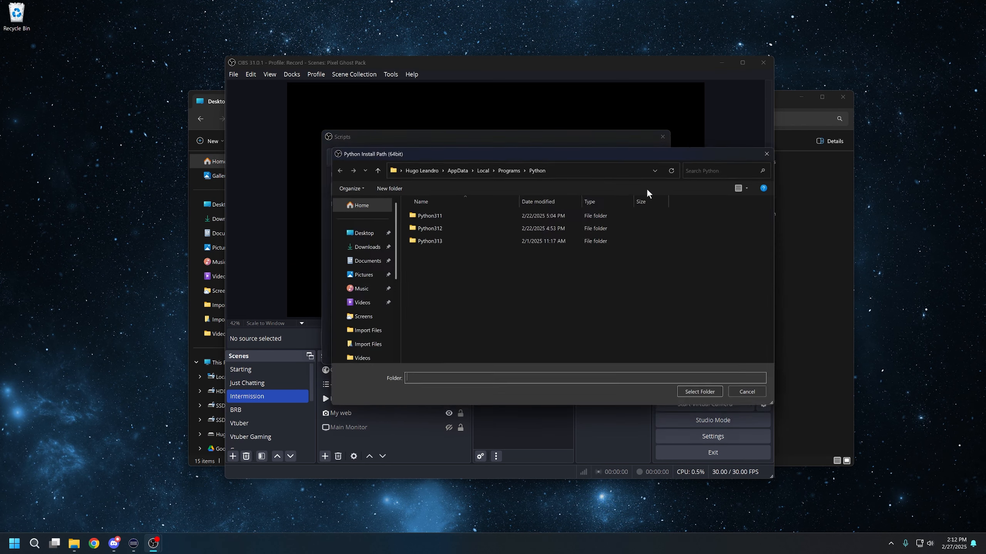
left_click_drag(577, 151, 572, 156)
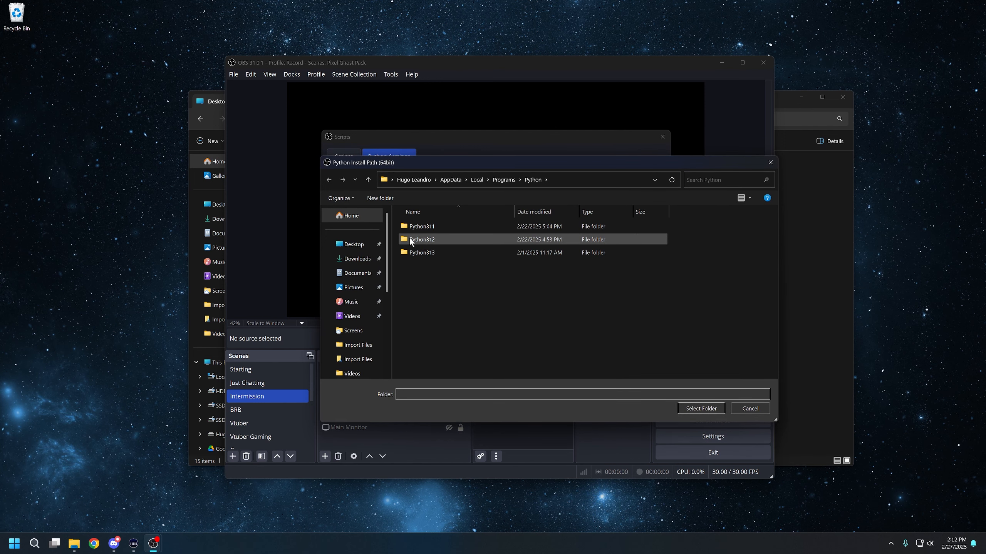
left_click_drag(567, 167, 522, 180)
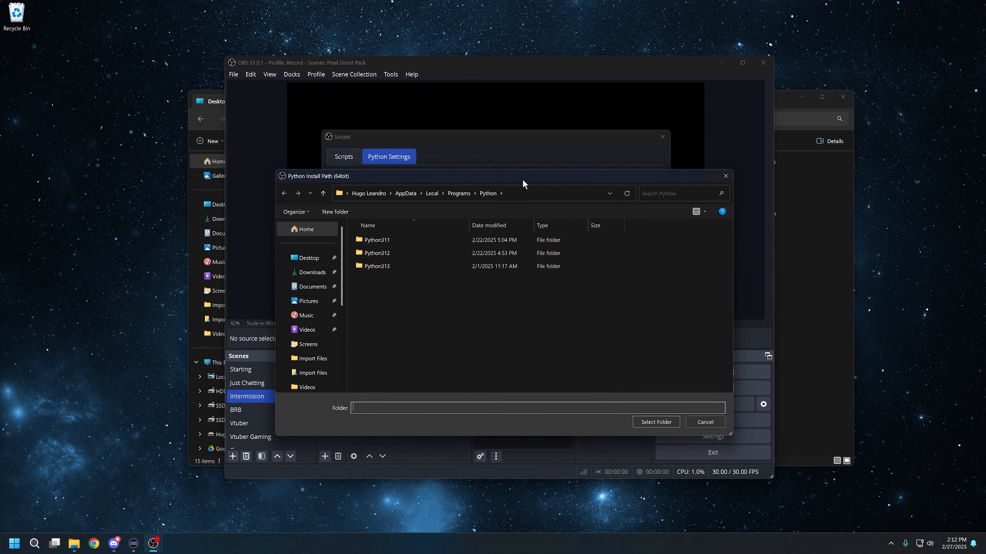
left_click(401, 251)
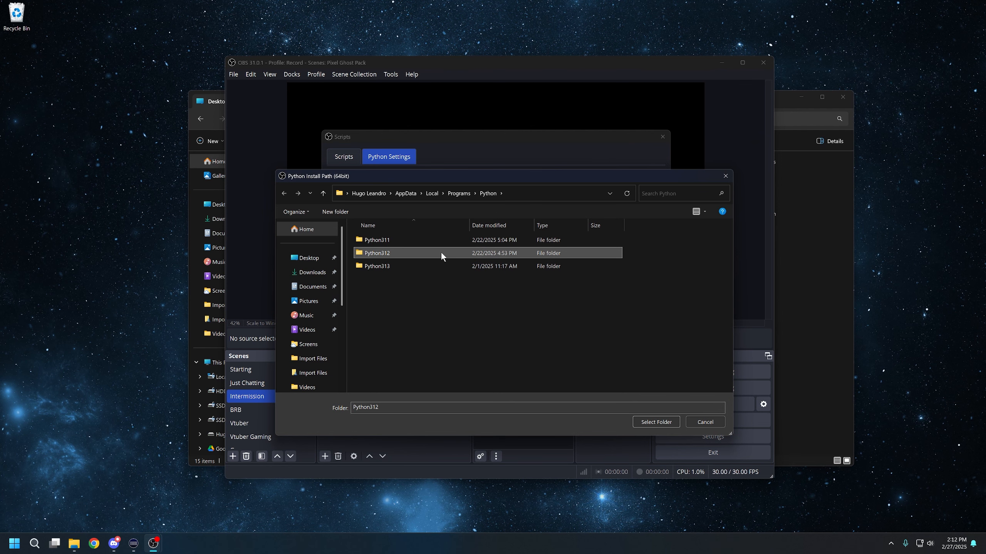
double_click(528, 255)
left_click(648, 420)
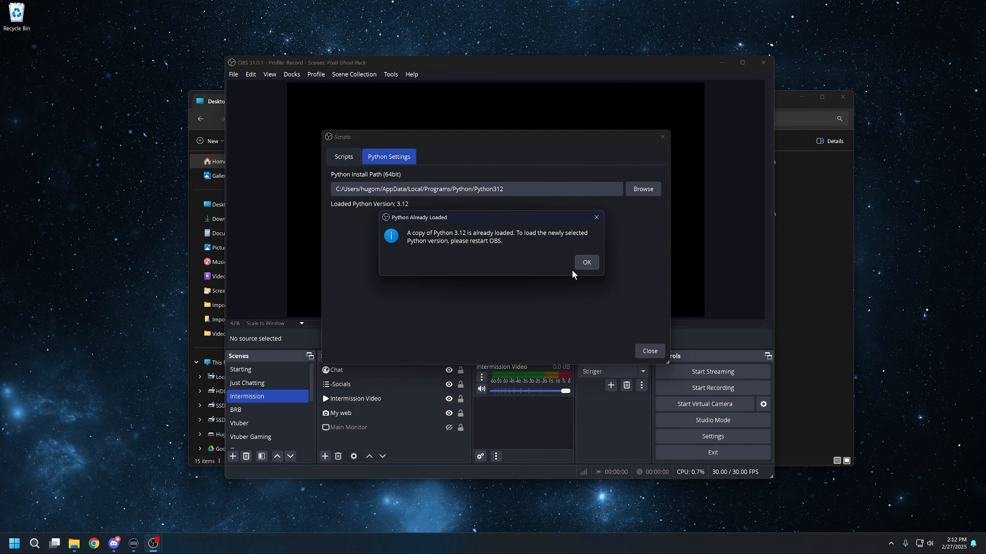
left_click(571, 260)
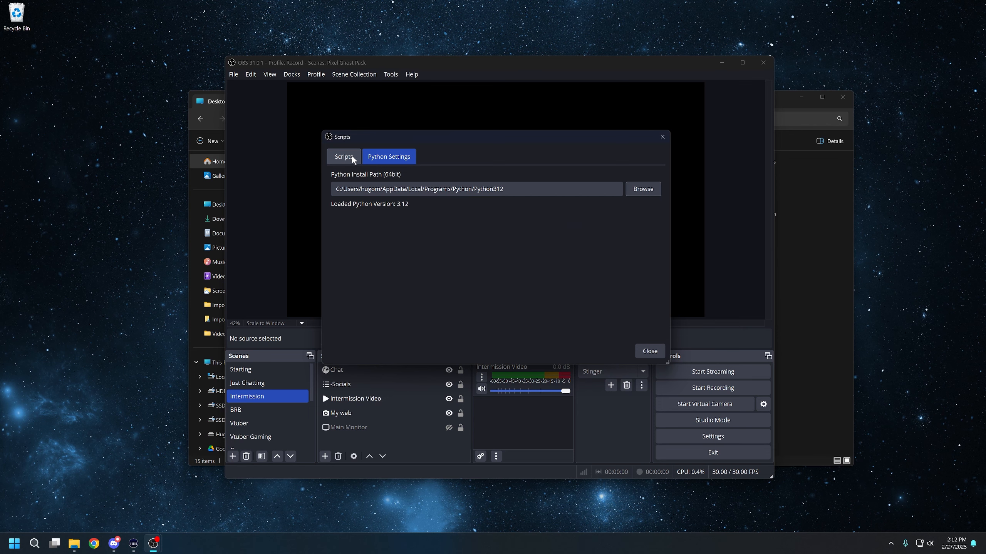
- Add the Import Utility Script V1 script from D:\Stream\Animated Pixel Ghost Pack\Import Files
left_click(348, 156)
left_click(342, 329)
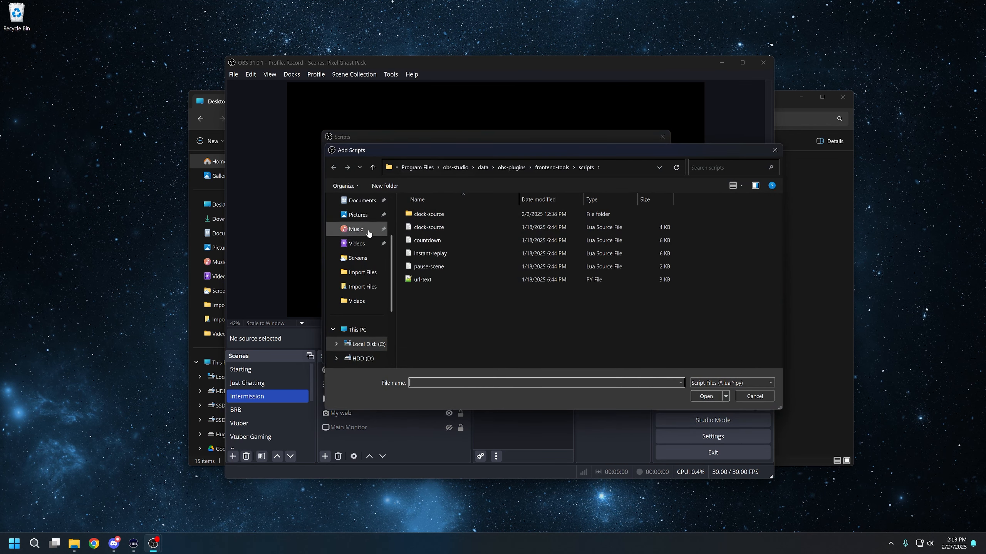
scroll(356, 341, "down", 1)
left_click(361, 344)
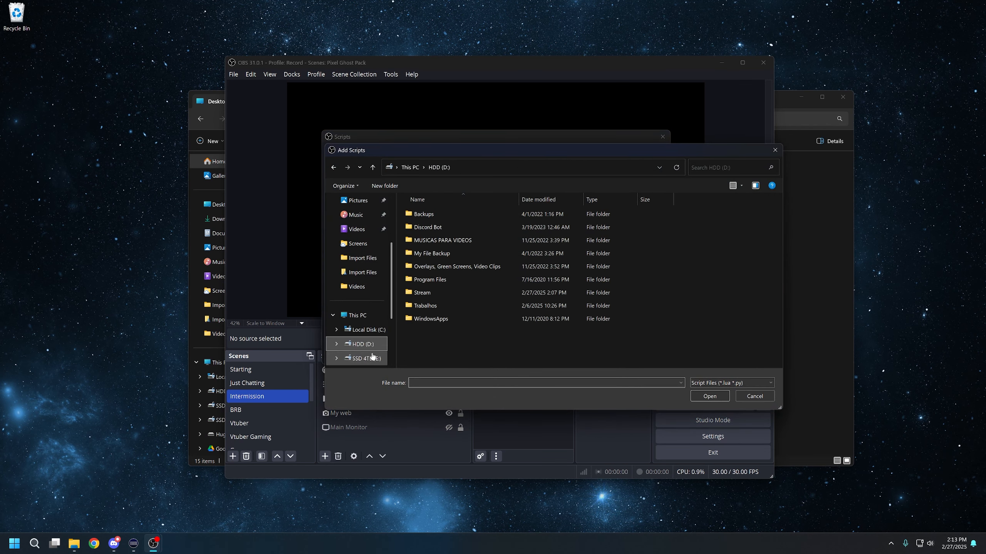
double_click(447, 293)
double_click(490, 214)
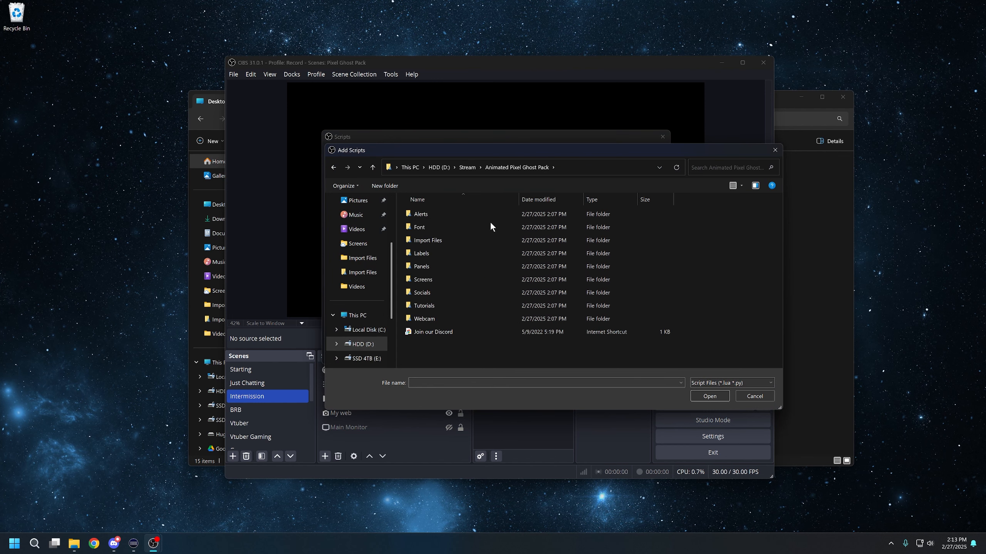
double_click(434, 241)
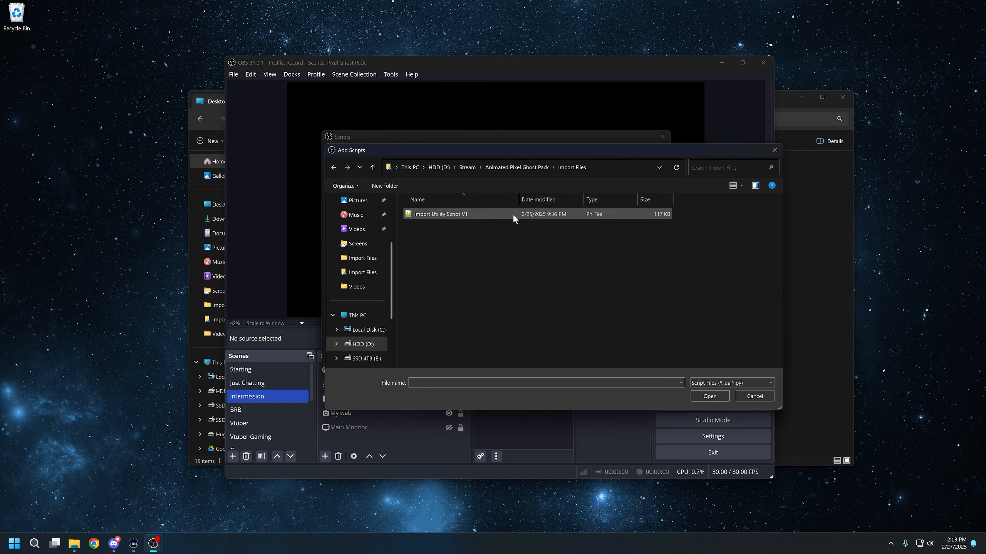
left_click_drag(493, 155, 336, 137)
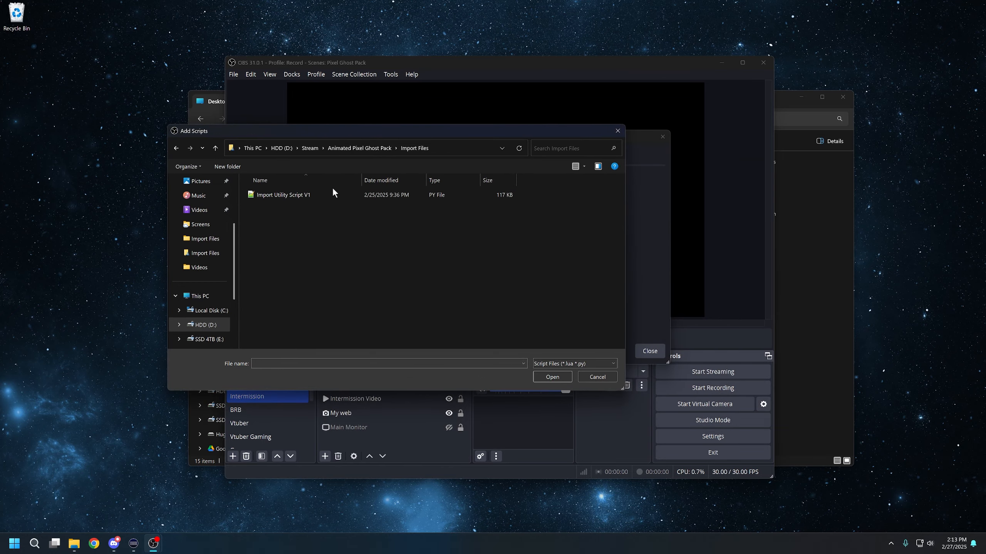
double_click(333, 194)
- Set the script's main path to D:/Stream/Animated Pixel Ghost Pack and choose the Pixel_Ghost_Pack.json scene collection
left_click_drag(399, 103, 408, 33)
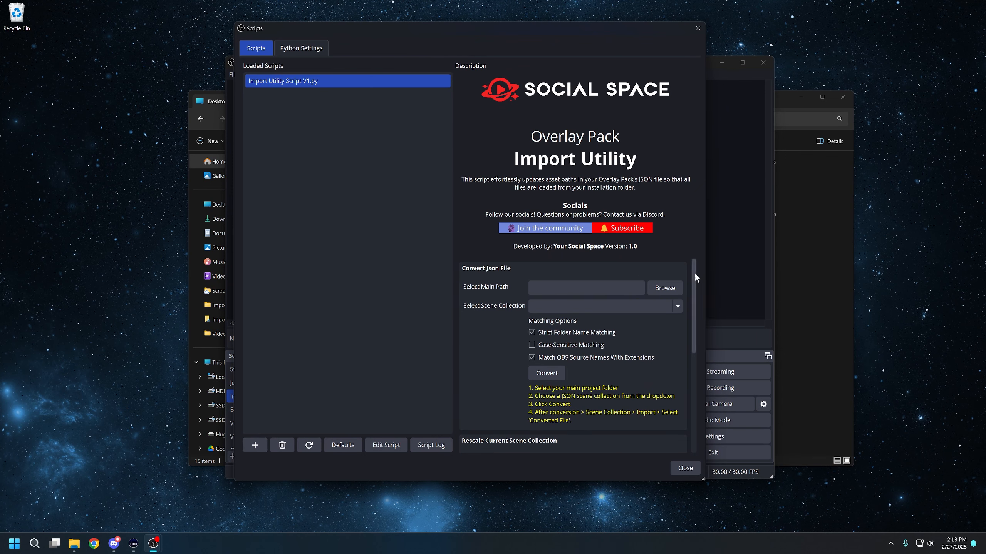
left_click(653, 289)
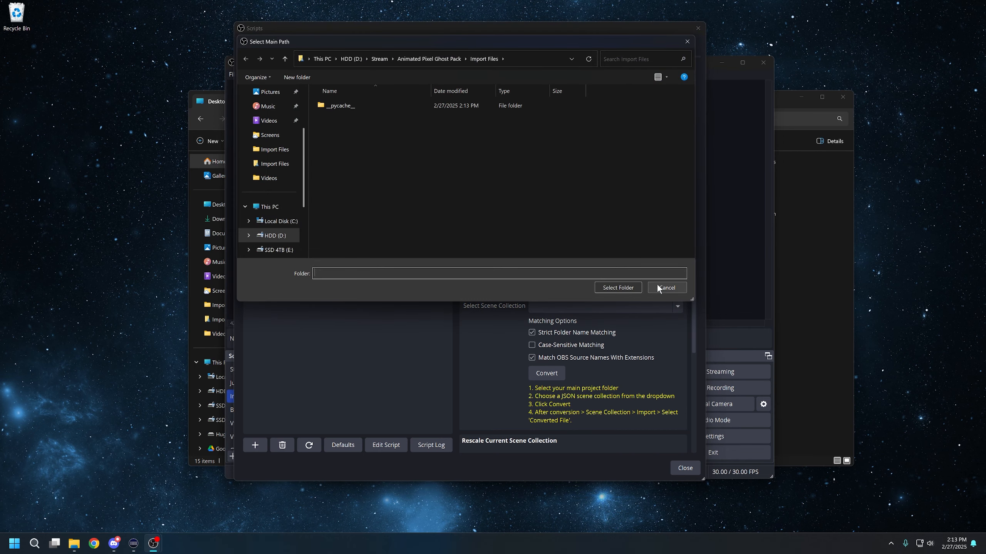
left_click_drag(469, 40, 558, 81)
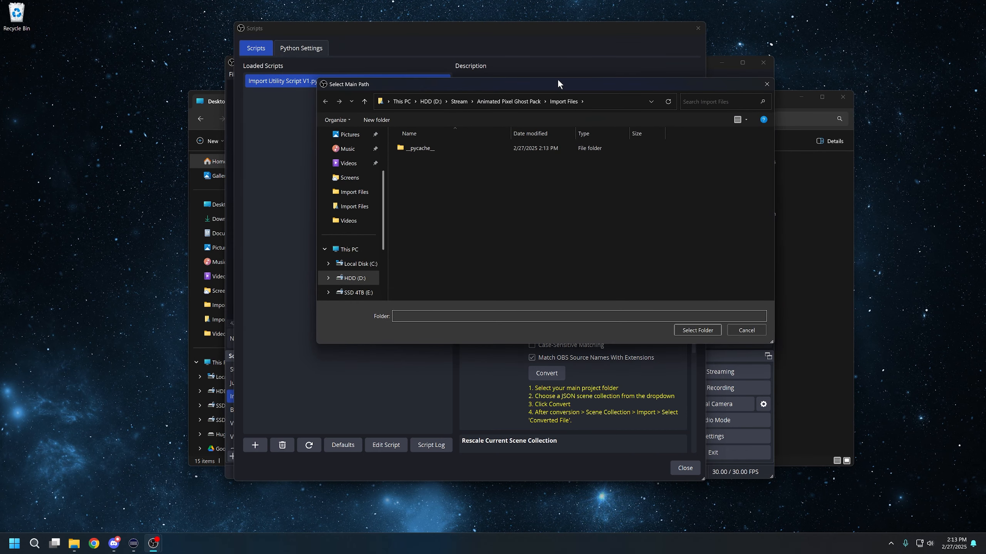
left_click(508, 102)
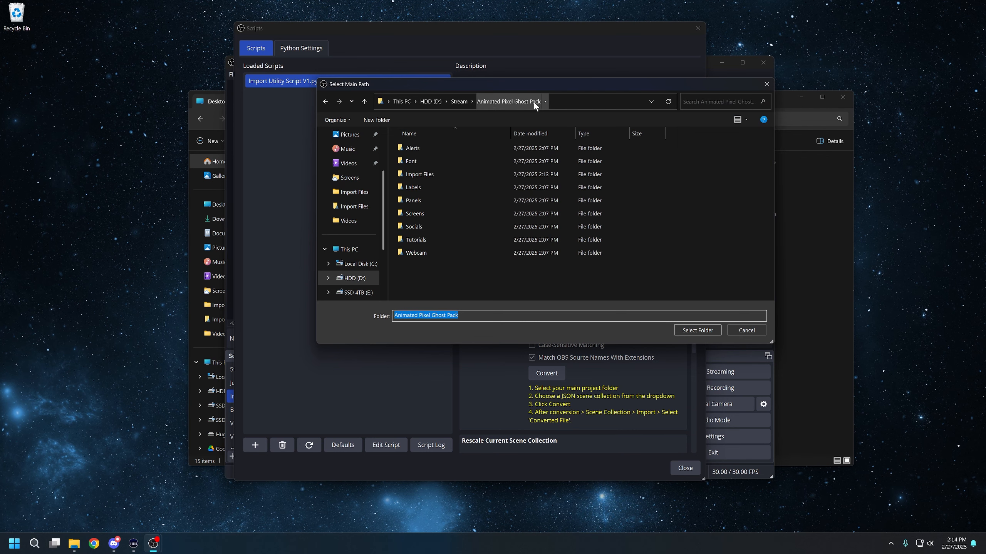
left_click_drag(636, 87, 631, 125)
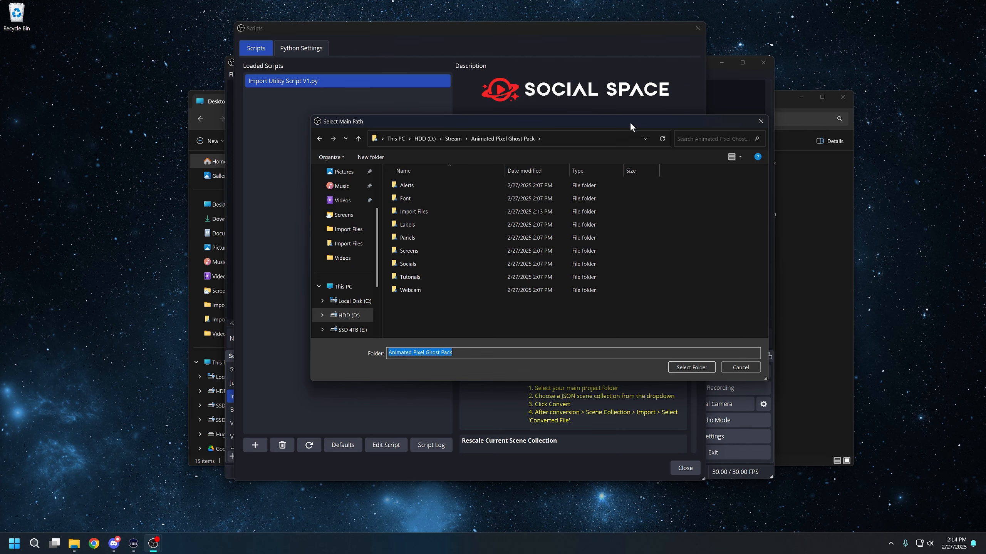
key("Return")
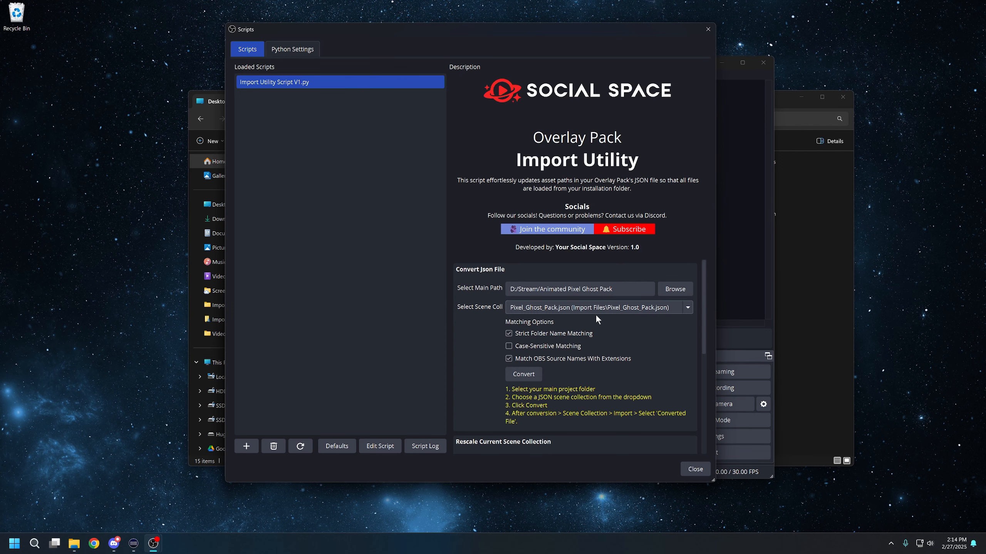
left_click(584, 309)
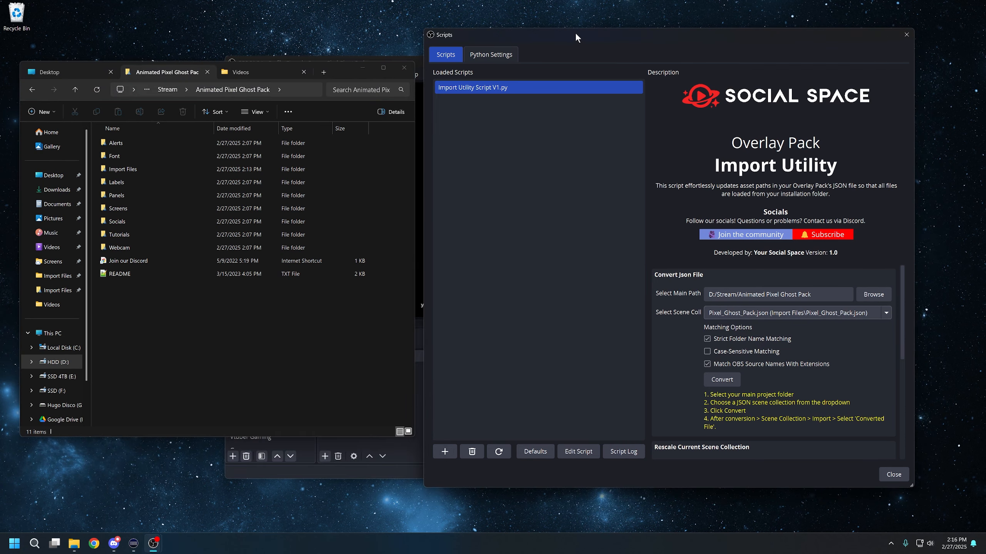
- Drag the Contact image from the pack's Panels folder into the Intermission scene, then delete the Contact.png source
left_click_drag(341, 70, 354, 63)
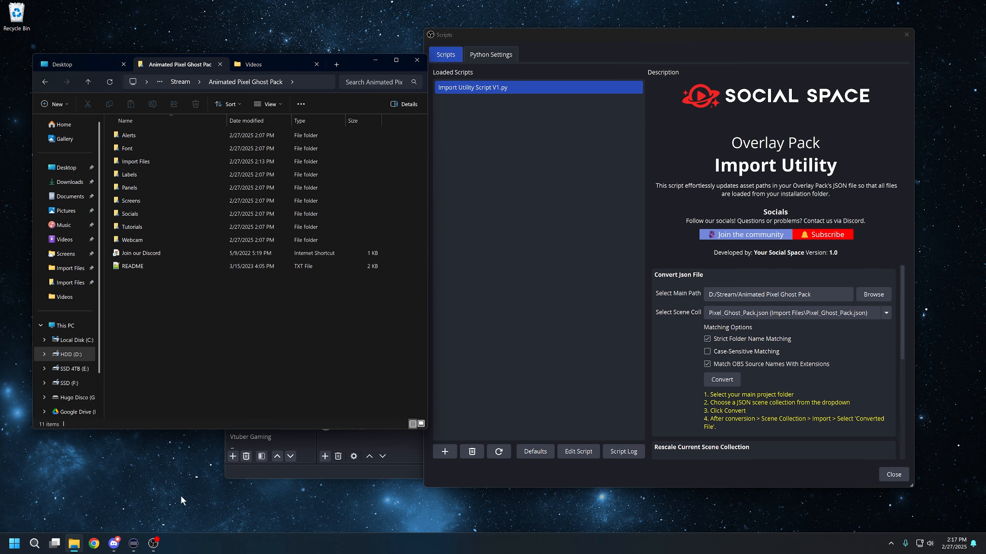
left_click(388, 445)
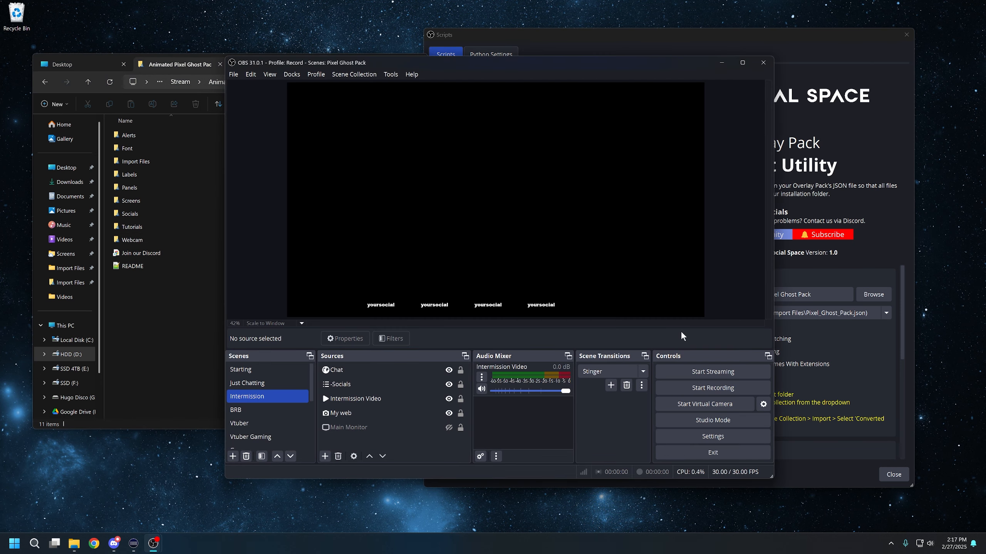
left_click_drag(527, 62, 576, 31)
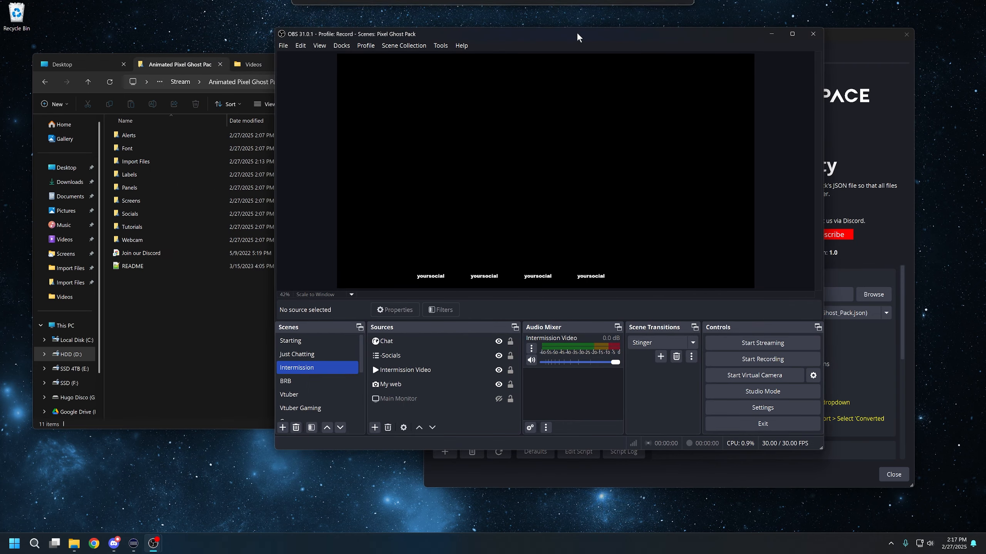
left_click(147, 188)
double_click(147, 187)
left_click_drag(237, 154, 490, 415)
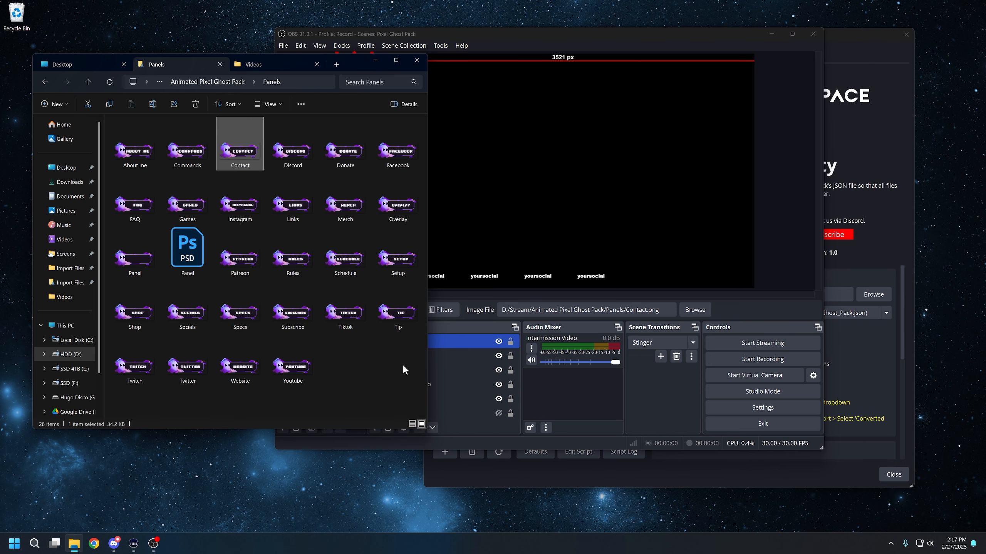
left_click_drag(356, 59, 339, 62)
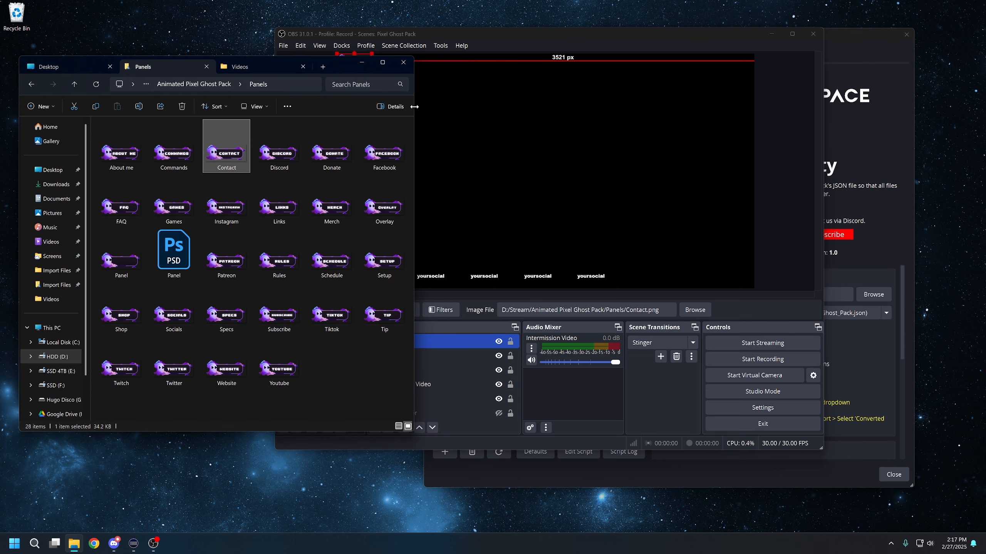
left_click_drag(414, 107, 289, 106)
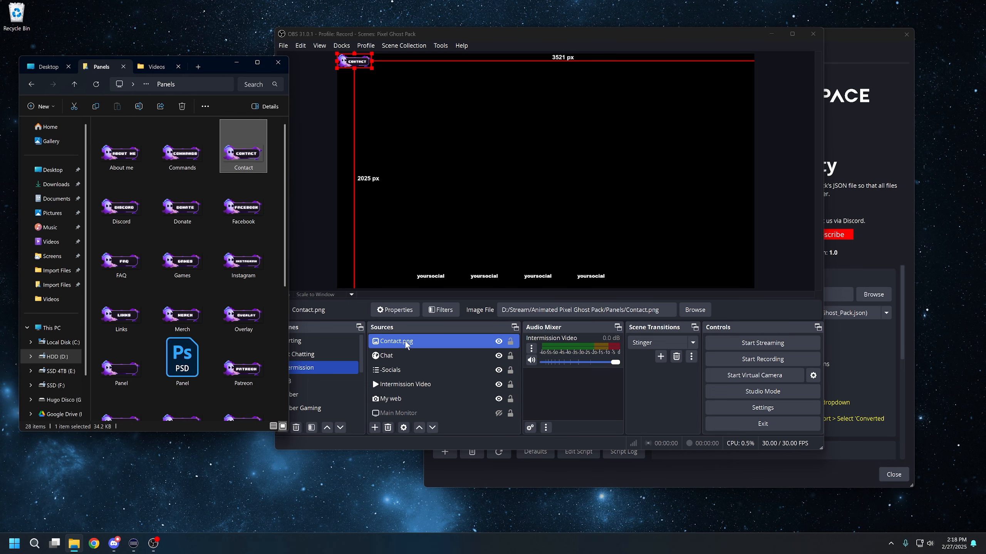
left_click(425, 341)
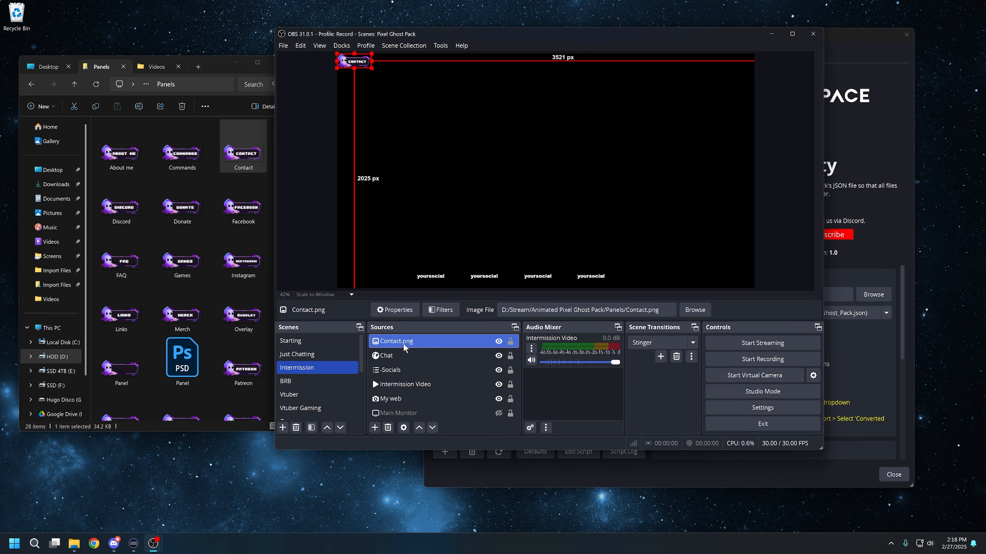
key("Delete")
key("Return")
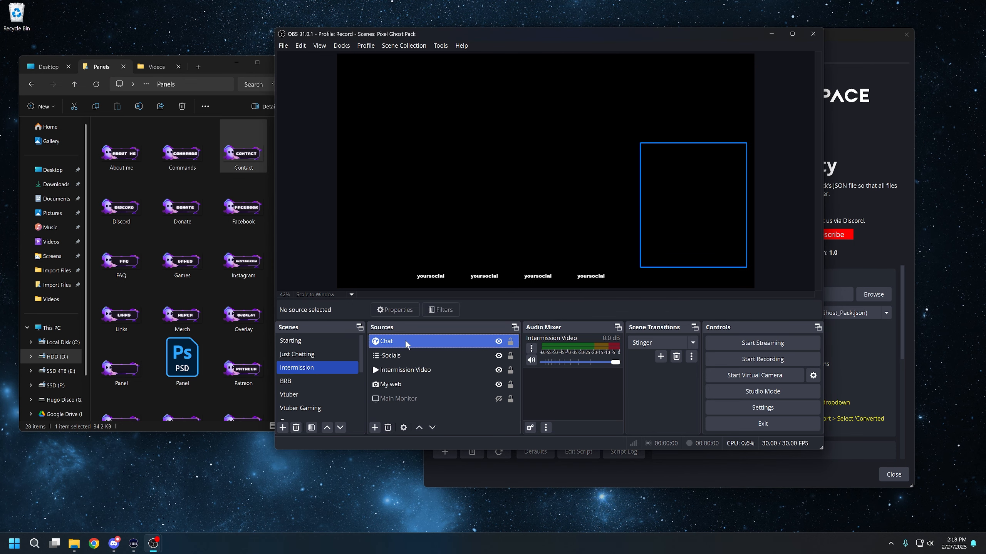
- Convert the Pixel_Ghost_Pack.json scene collection with the Import Utility script
left_click(407, 343, "ctrl")
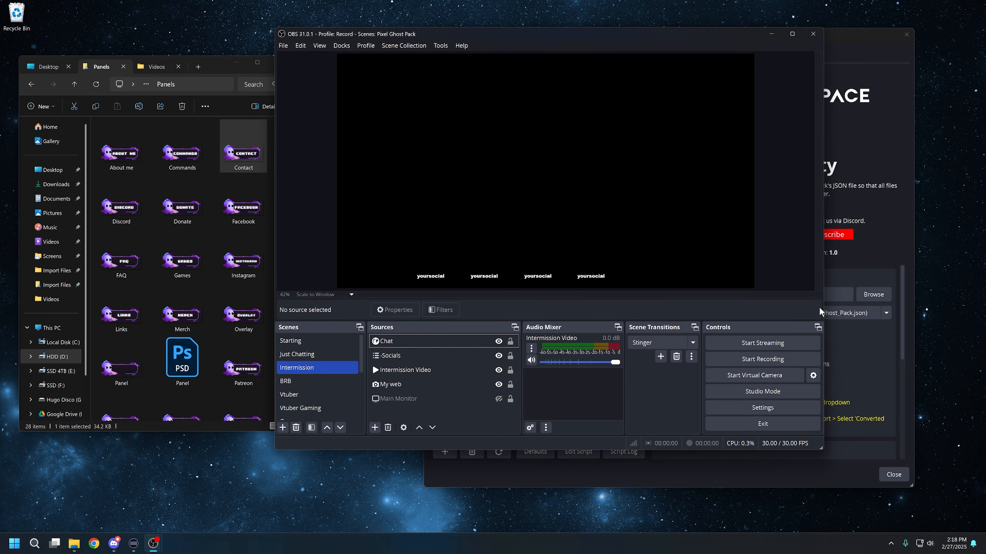
left_click(856, 38)
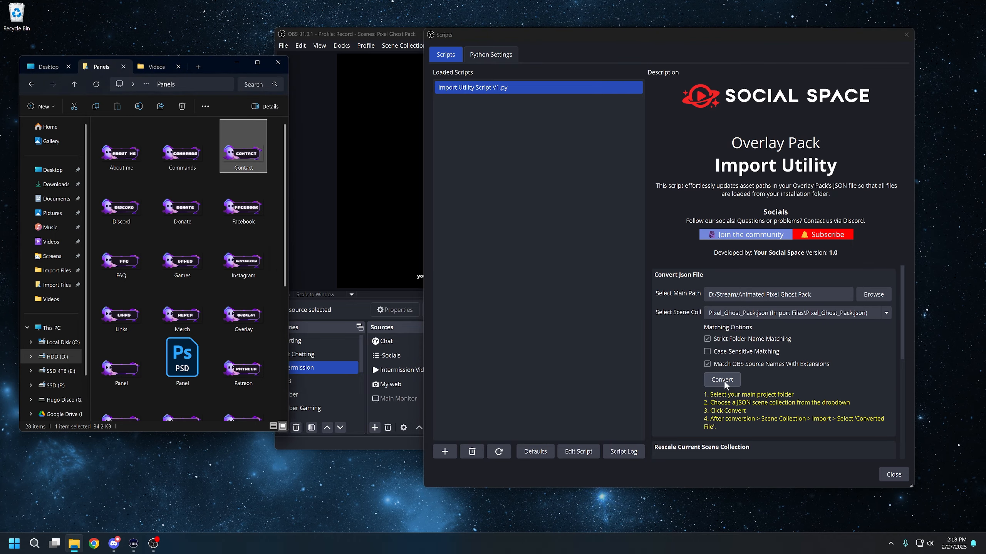
left_click(722, 379)
left_click_drag(386, 74, 501, 59)
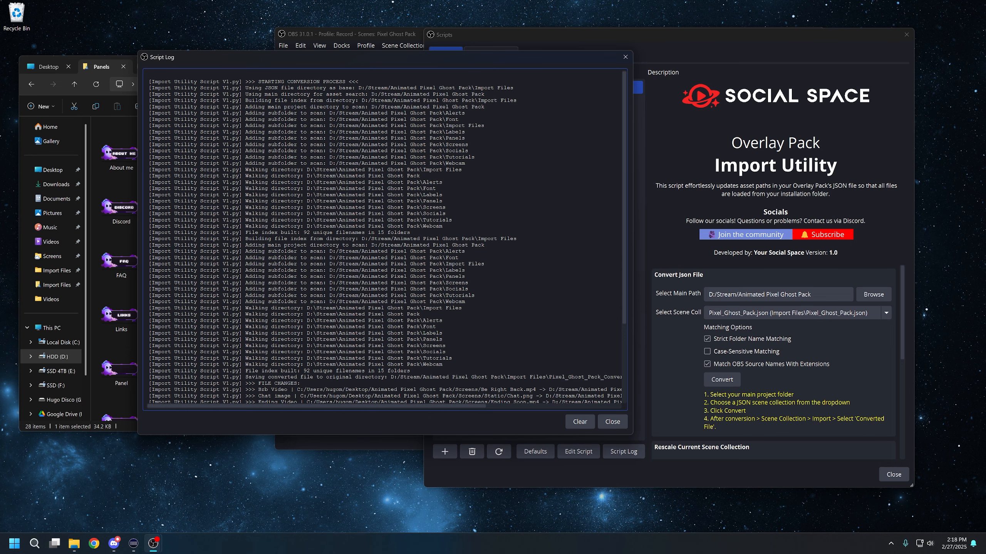
- Review the file changes listed in the conversion's script log
left_click_drag(215, 113, 160, 281)
scroll(443, 170, "down", 1)
scroll(454, 155, "down", 5)
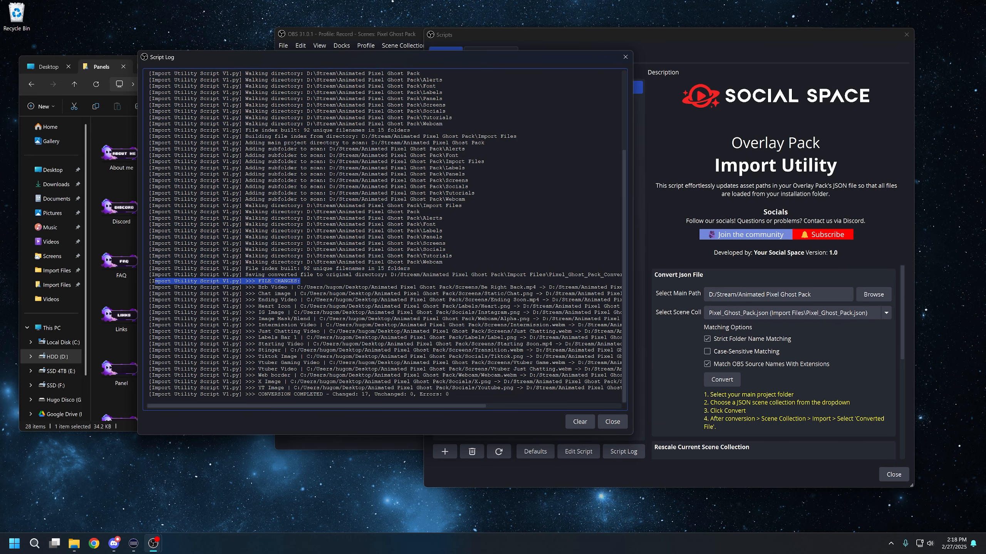
left_click(155, 282)
left_click_drag(596, 389, 319, 307)
left_click(318, 308)
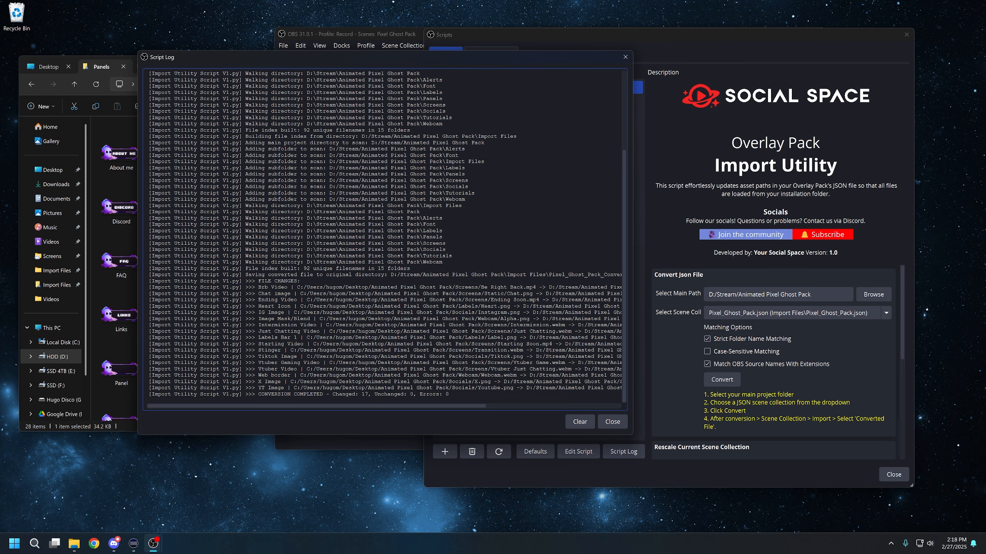
- Highlight the conversion summary line in the script log to examine it, then close the log
left_click_drag(296, 287, 536, 288)
left_click_drag(415, 406, 531, 411)
left_click_drag(381, 287, 578, 287)
left_click_drag(474, 405, 351, 406)
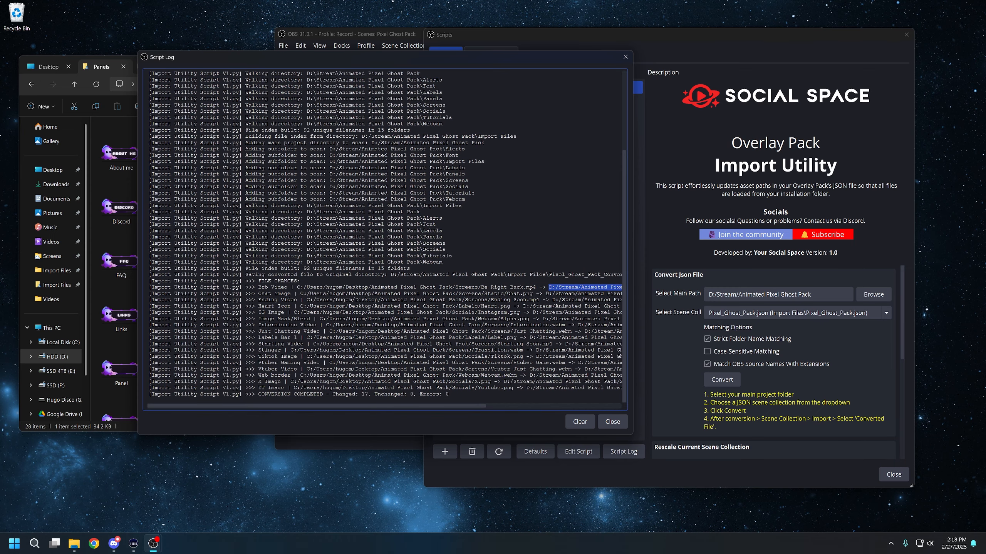
left_click_drag(257, 394, 372, 395)
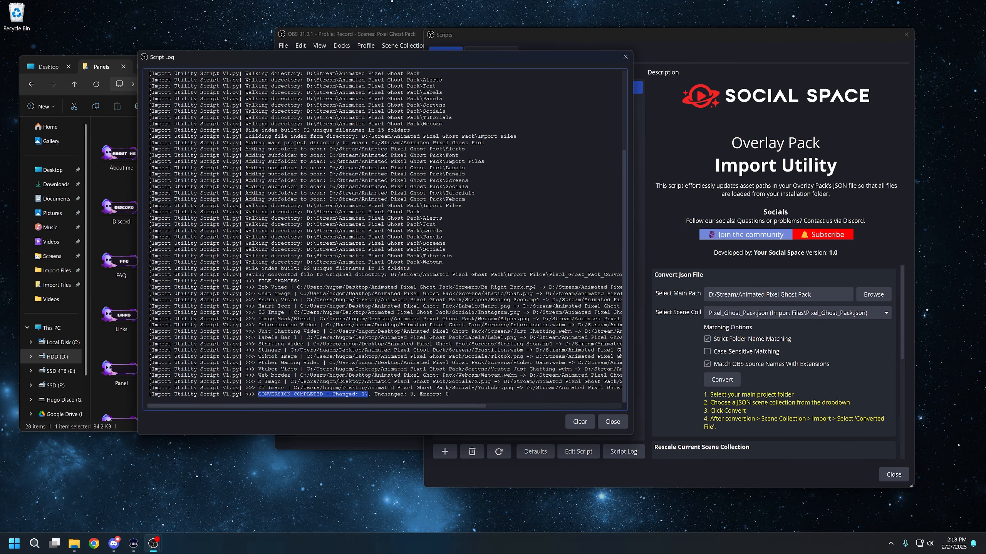
double_click(365, 395)
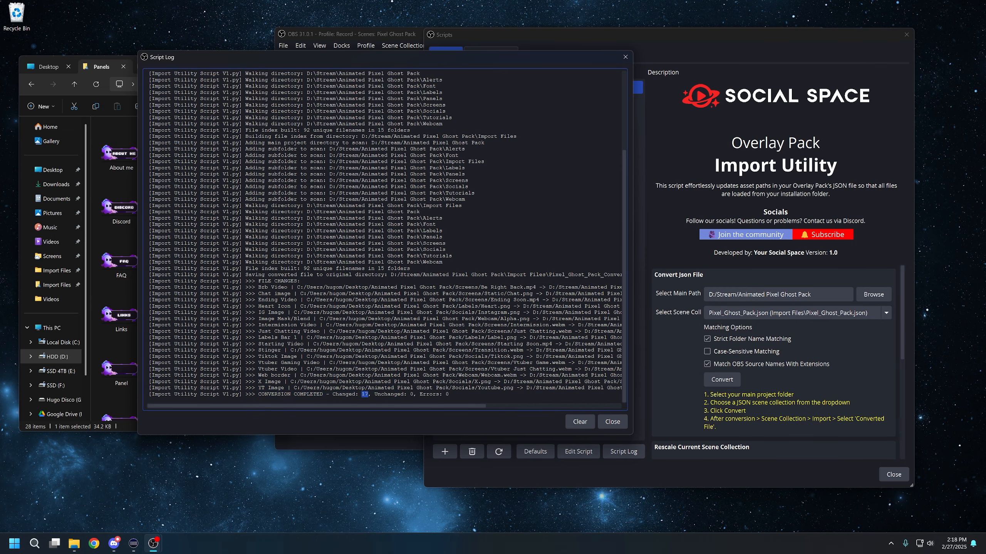
double_click(389, 394)
left_click_drag(422, 394, 449, 394)
left_click(449, 395)
left_click(414, 394)
left_click(613, 421)
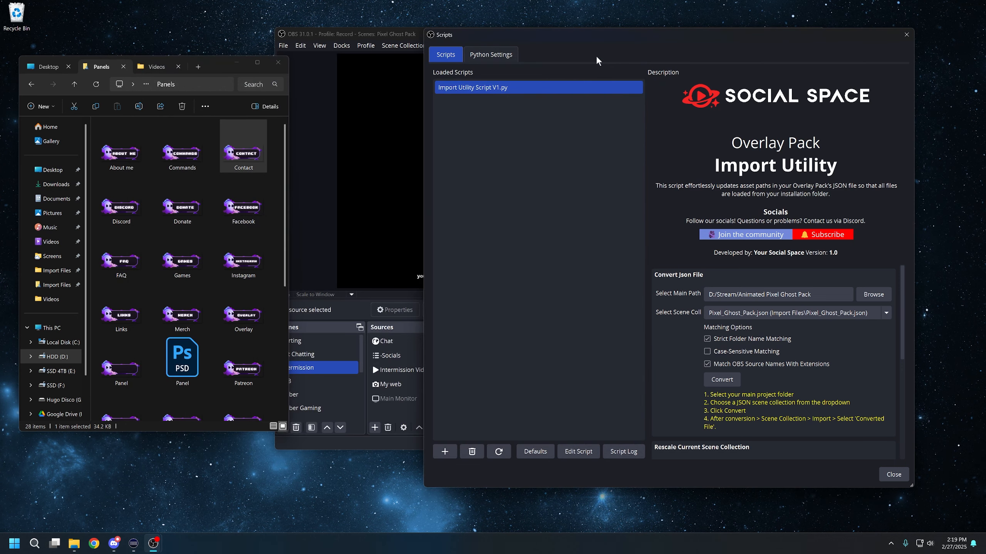
- Close the Scripts window and remove the Pixel Ghost Pack scene collection
left_click_drag(631, 36, 625, 61)
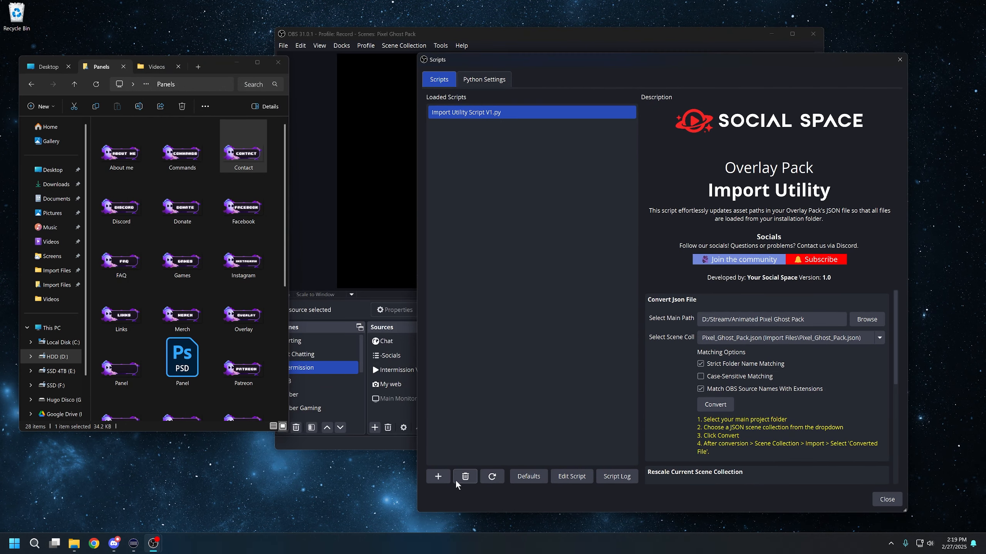
left_click(899, 59)
left_click(408, 47)
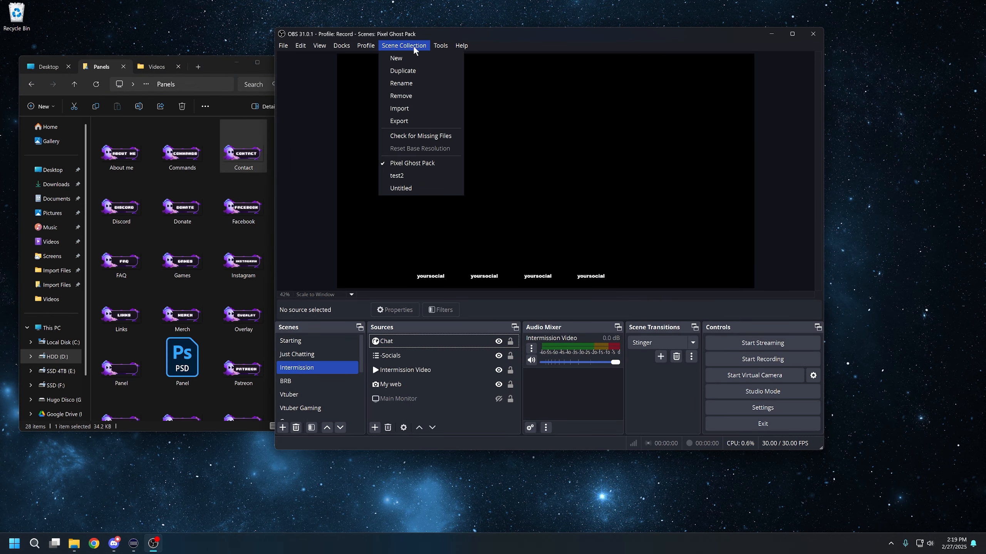
left_click(422, 96)
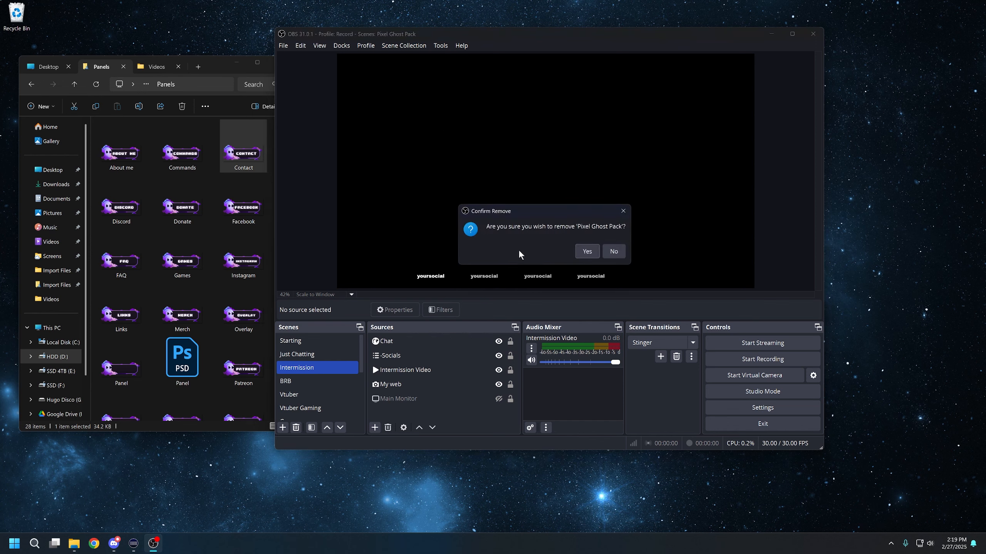
left_click(588, 251)
- Import the Pixel_Ghost_Pack_Converted scene collection from the pack's Import Files folder
left_click(406, 46)
left_click(413, 108)
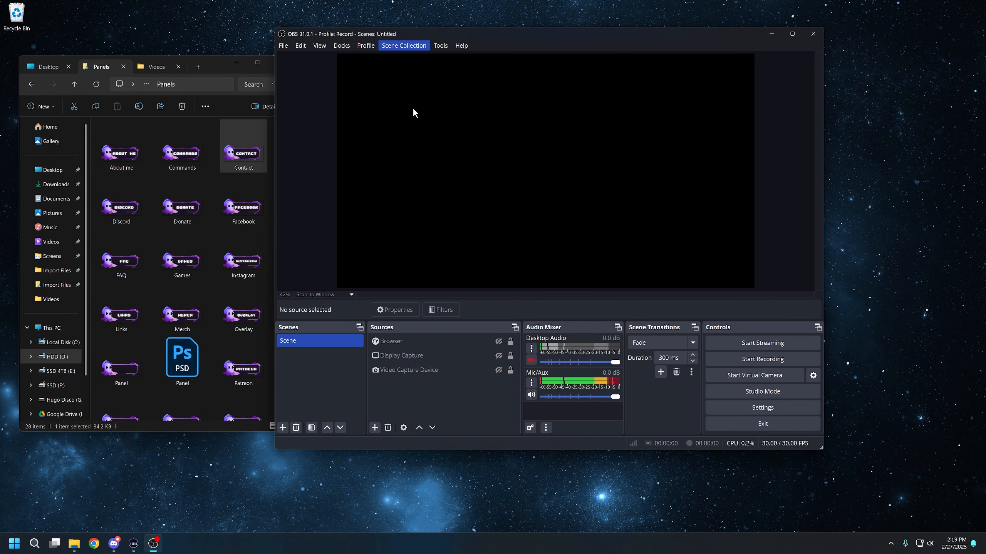
left_click(651, 303)
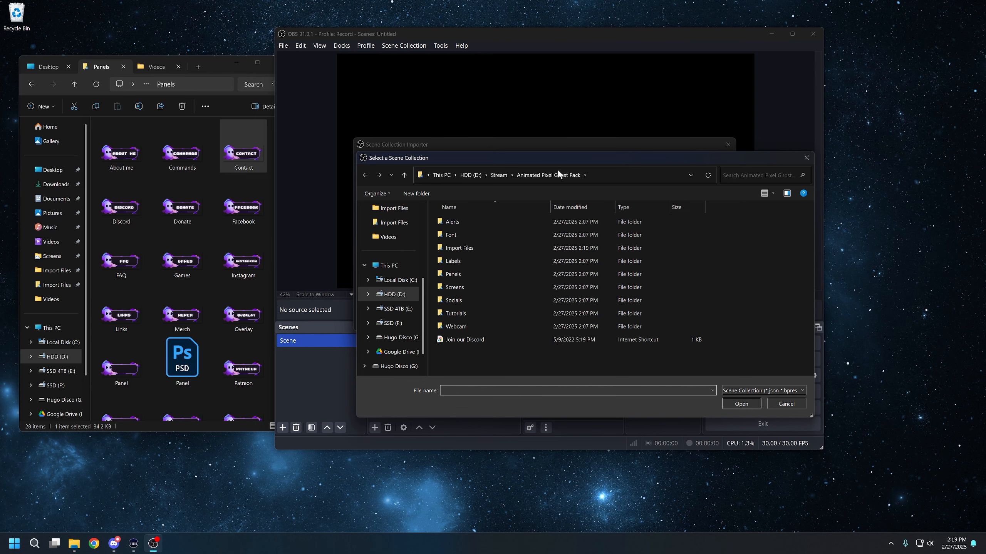
left_click_drag(555, 158, 473, 153)
double_click(393, 243)
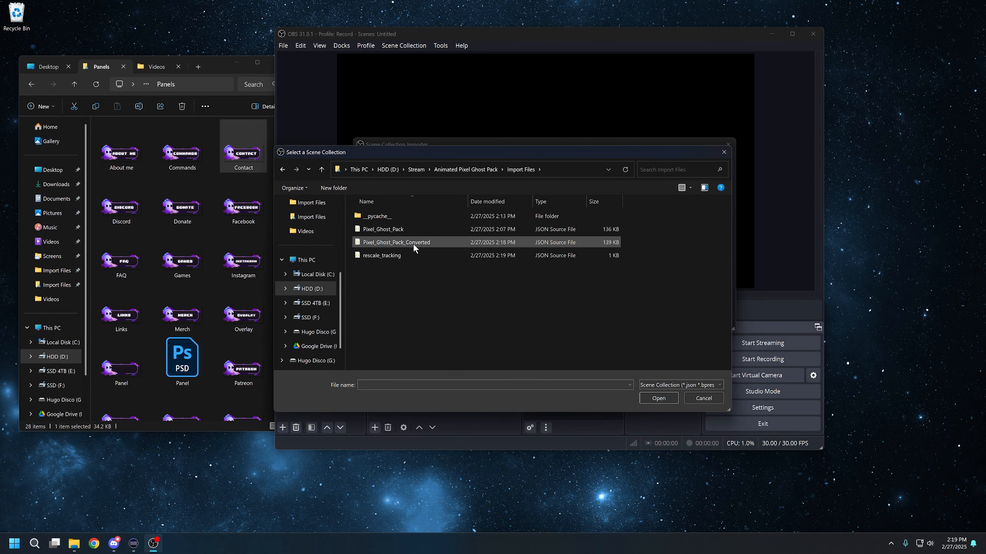
left_click(417, 242)
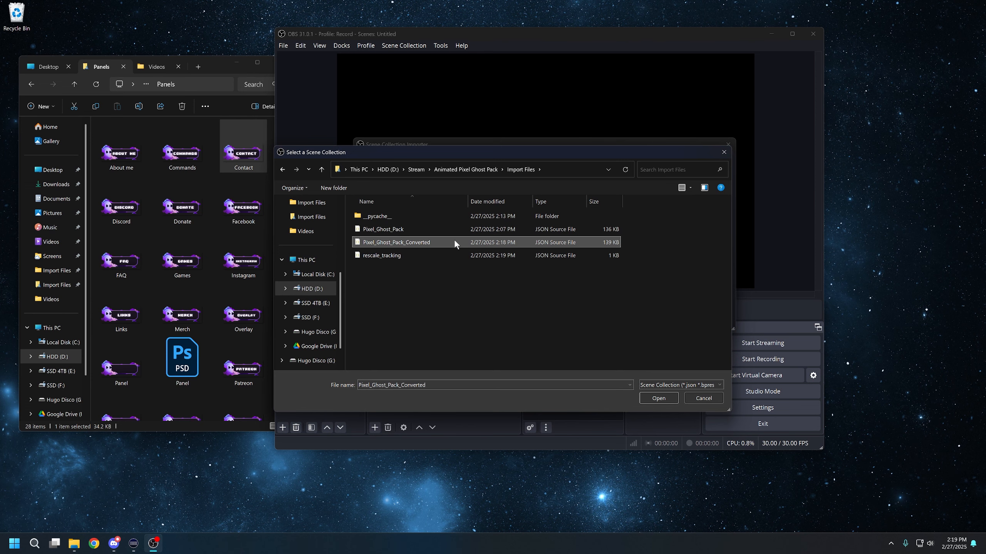
double_click(455, 242)
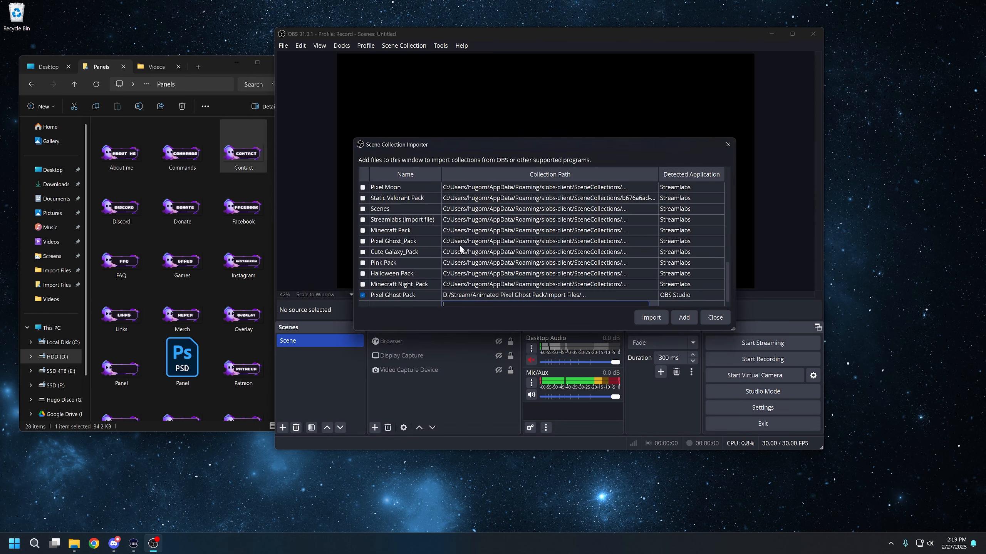
left_click(656, 318)
- Switch to the Pixel Ghost Pack scene collection and preview its Just Chatting and Starting scenes
left_click(402, 46)
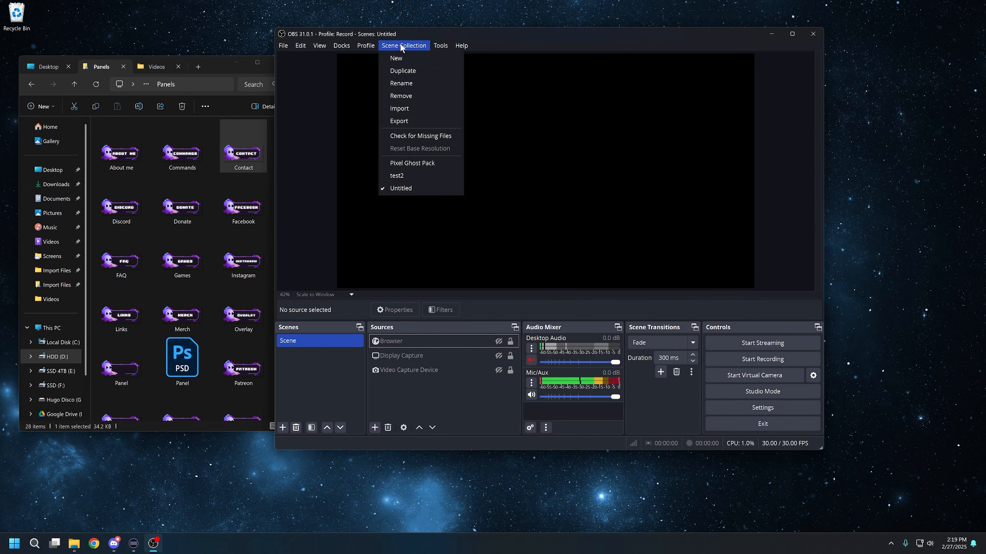
left_click(425, 164)
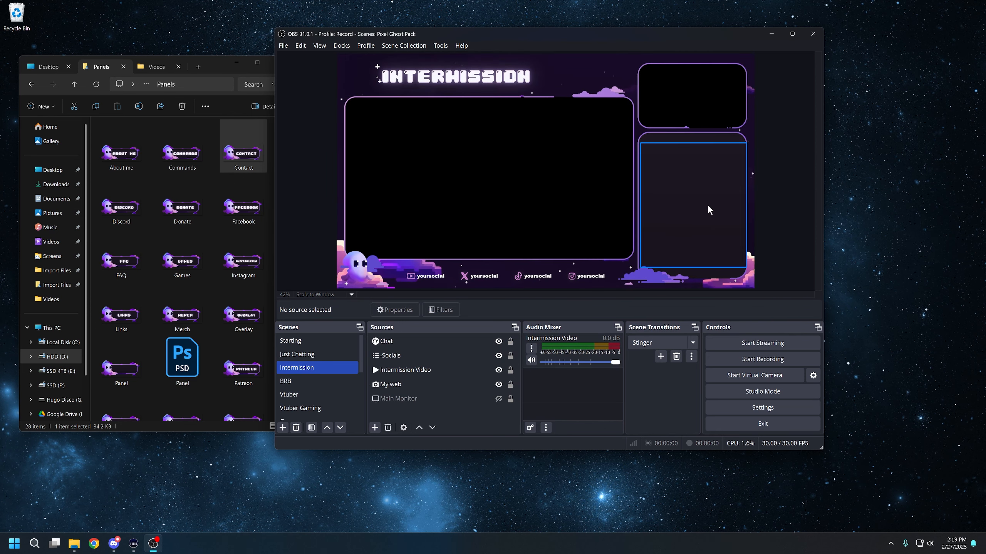
left_click(306, 355)
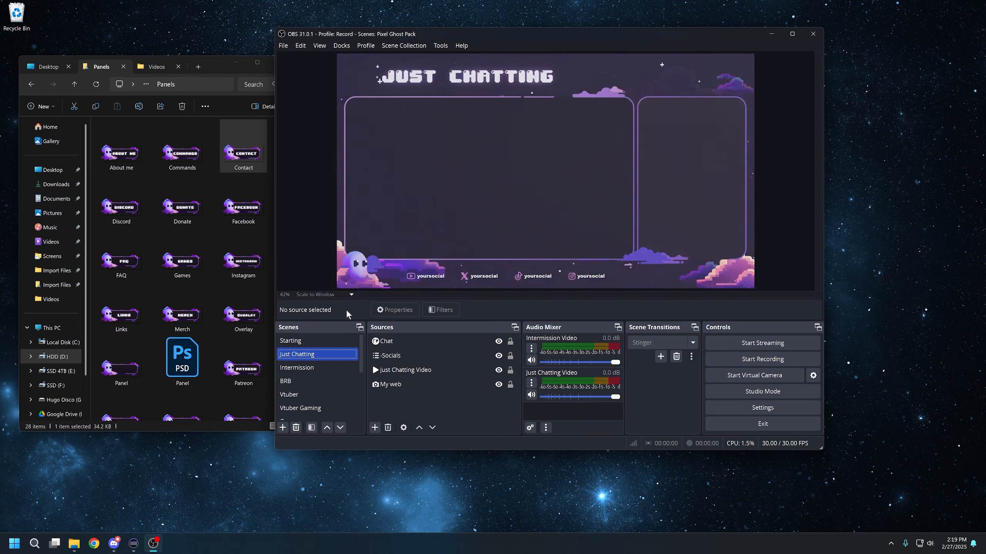
left_click(328, 336)
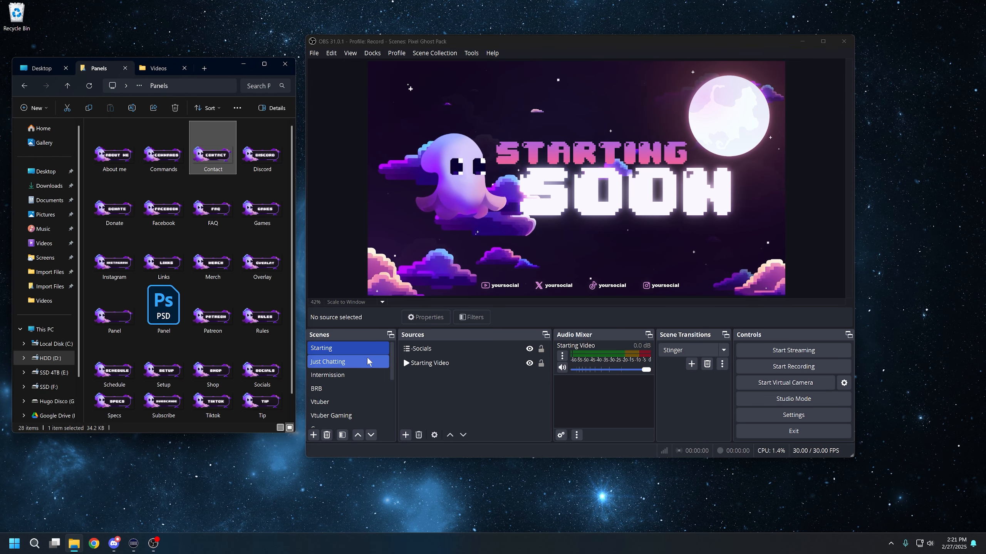
left_click(450, 348)
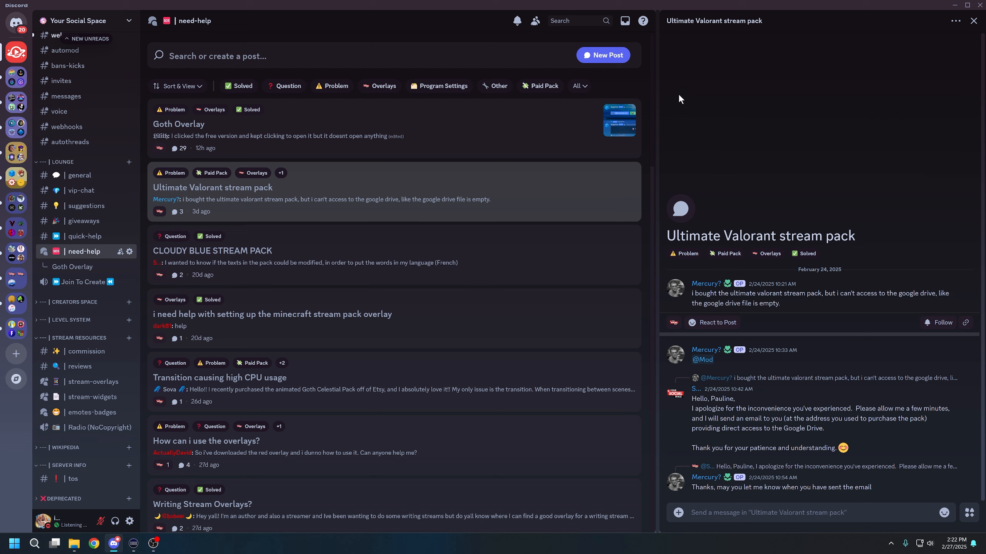
- In Discord, open the Goth Overlay post in the need-help forum, then minimize the window
scroll(116, 87, "up", 2)
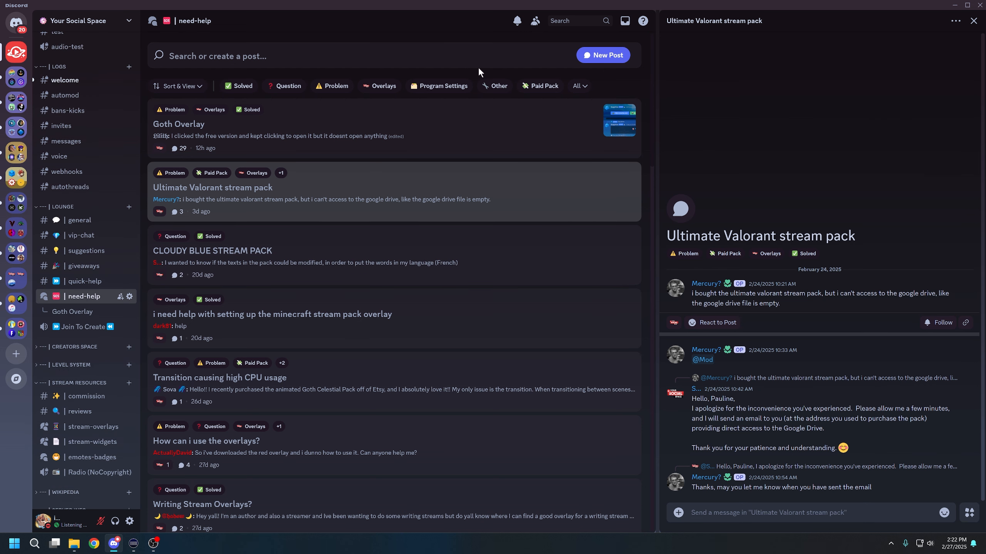
left_click(483, 126)
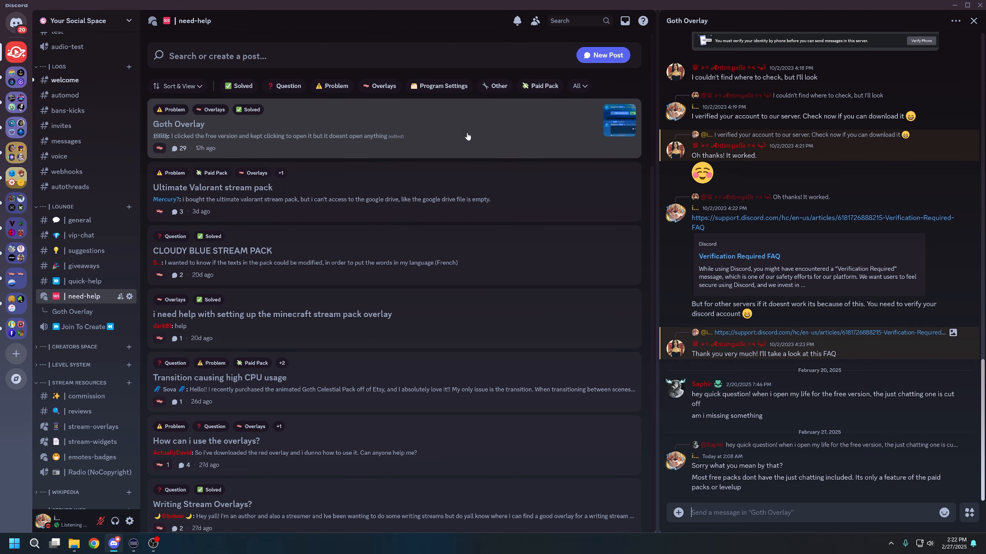
left_click(954, 5)
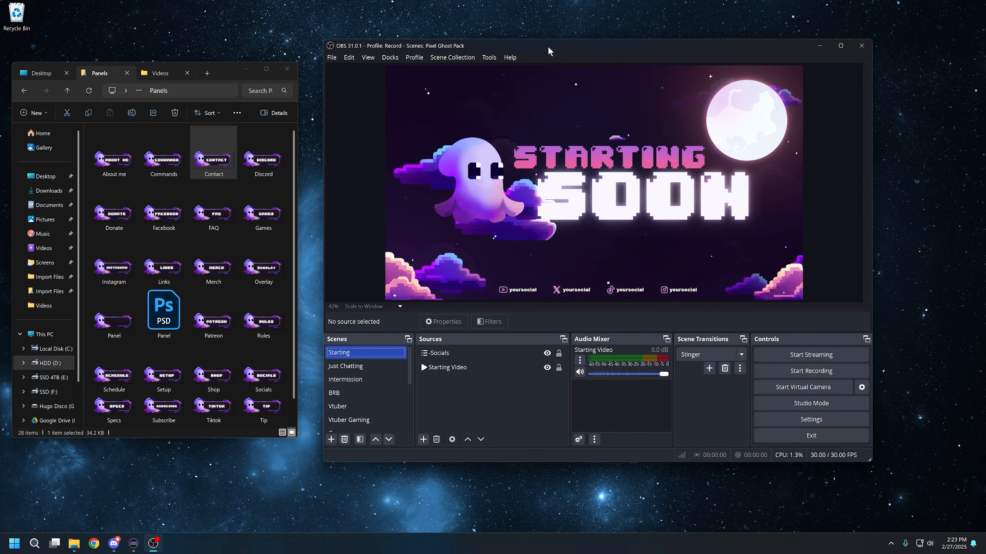